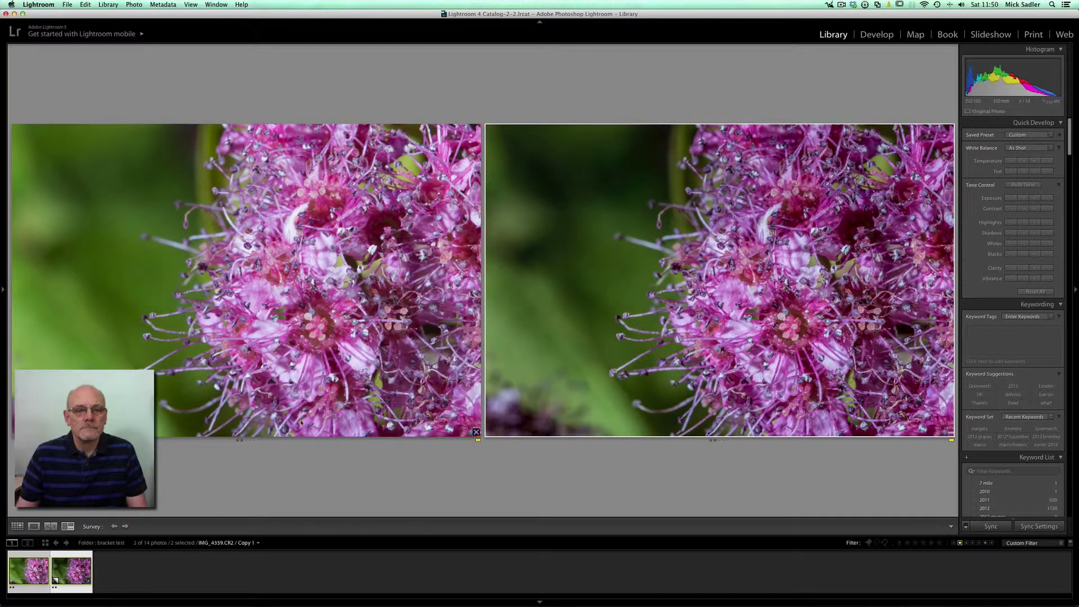
Open the original flower photo IMG_4359.CR2 for editing in the Develop module
left_click(301, 421)
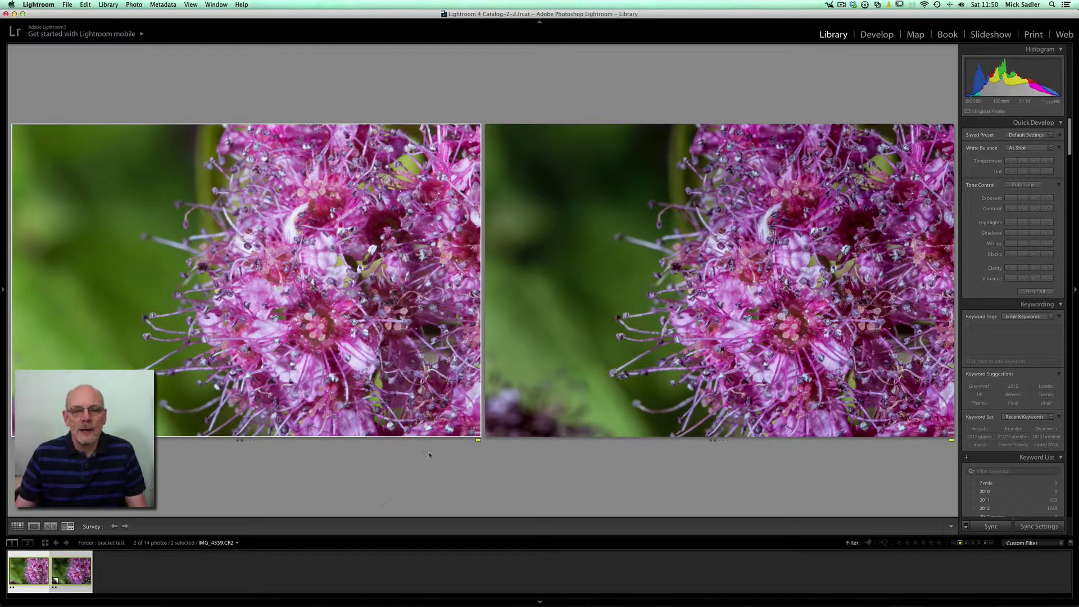
key("d")
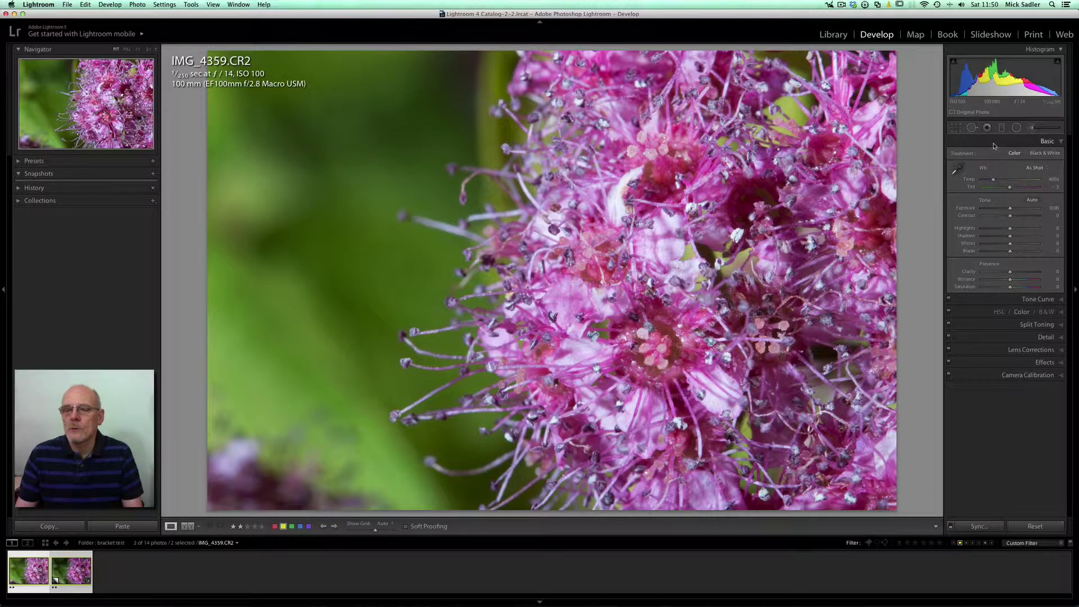
Check the Solo Mode option for the Develop panels and try it by switching from Basic to Tone Curve and back
right_click(993, 146)
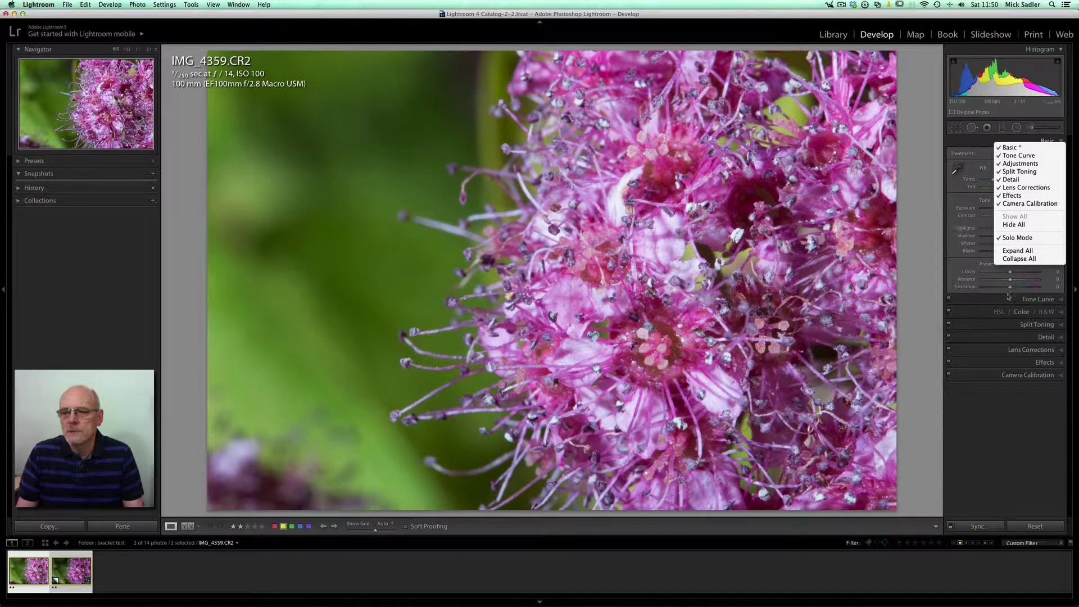
left_click(975, 145)
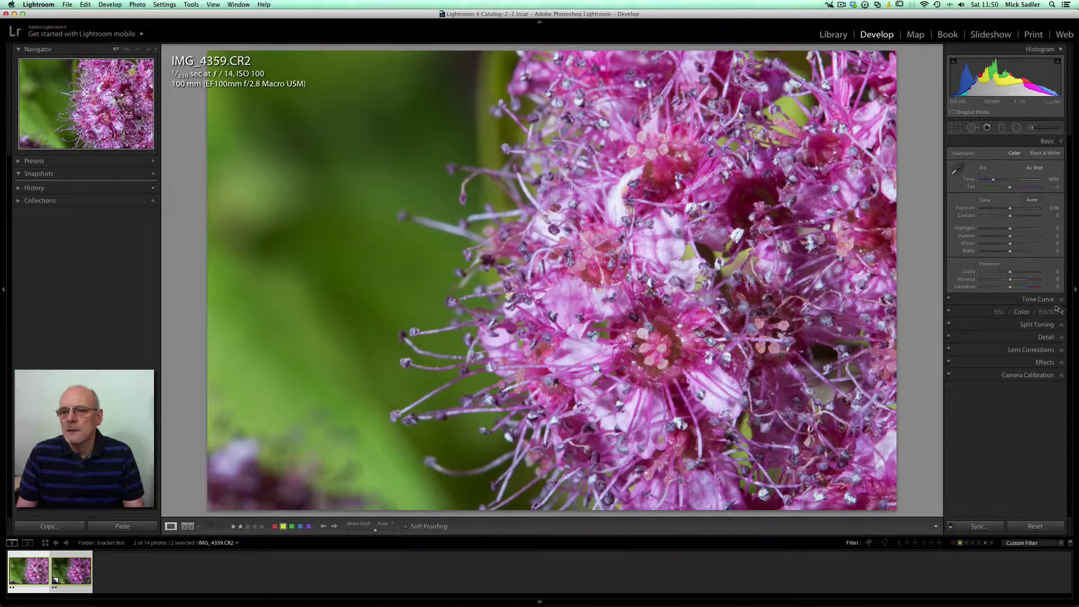
left_click(1039, 299)
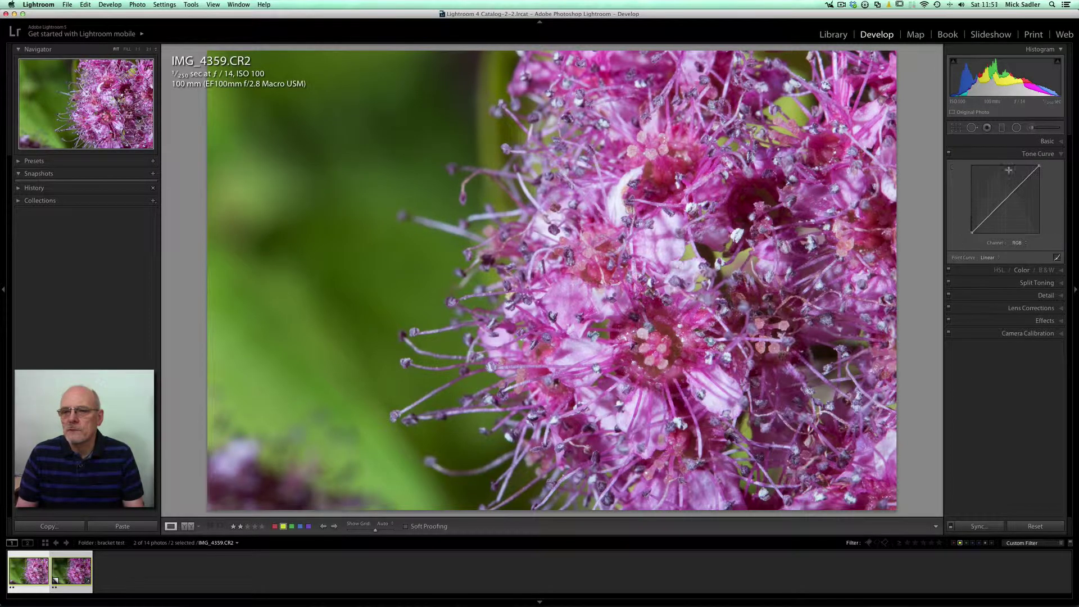
left_click(1046, 142)
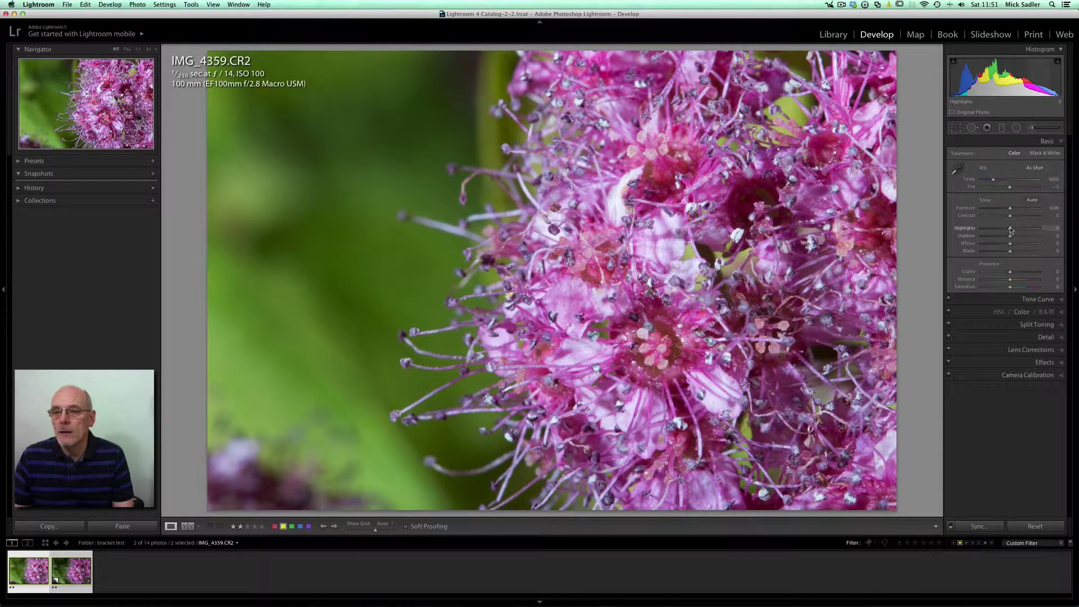
Set Highlights to -100, Shadows to +100, Whites to +2 and Blacks to -52, using the clipping preview for the whites
left_click_drag(1010, 230, 980, 228)
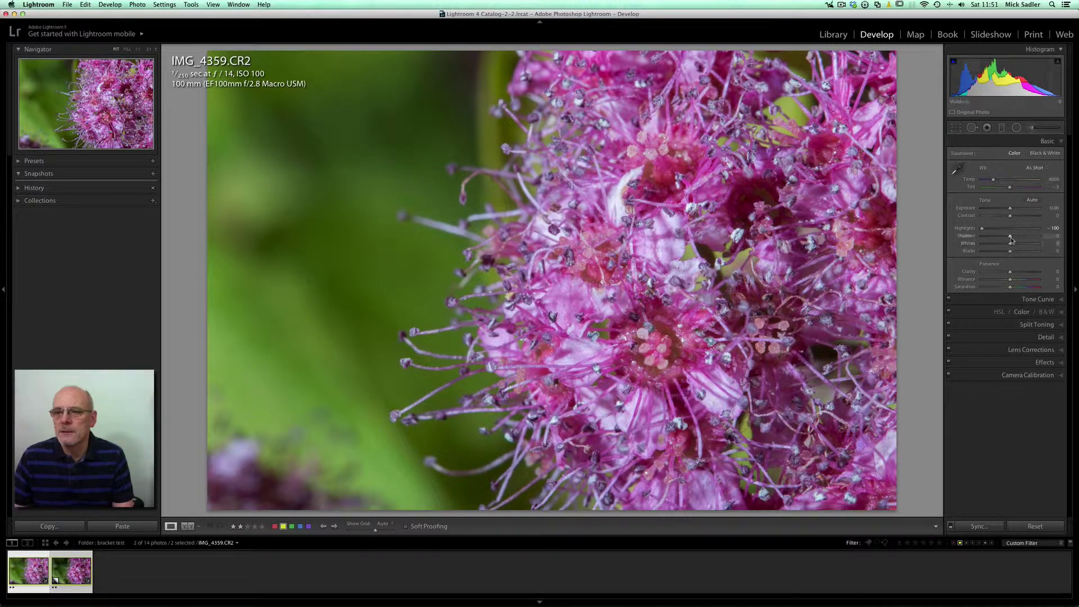
left_click_drag(1011, 237, 1039, 236)
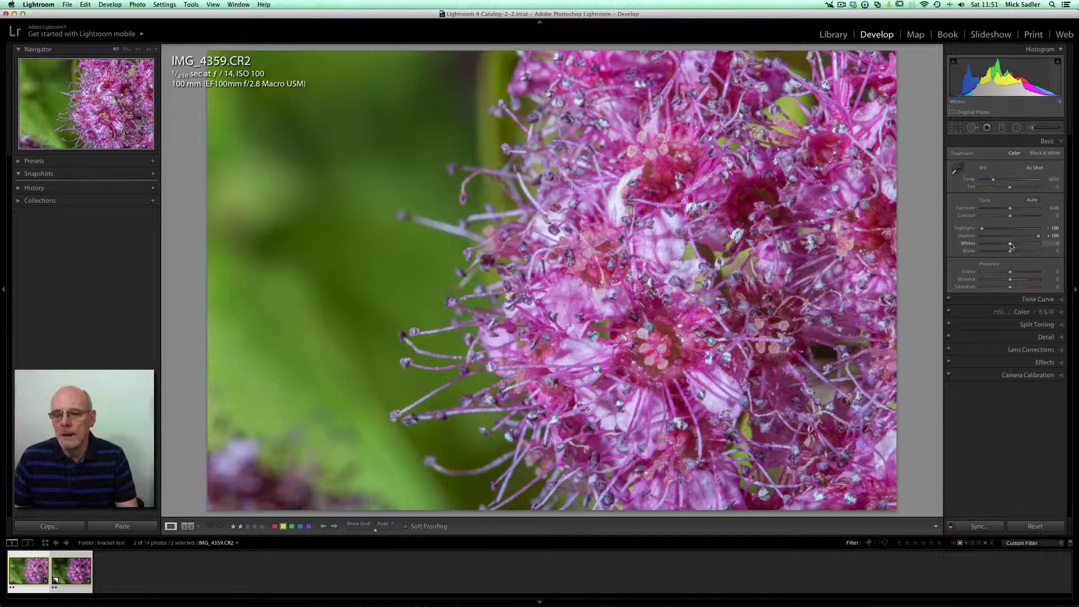
key("alt")
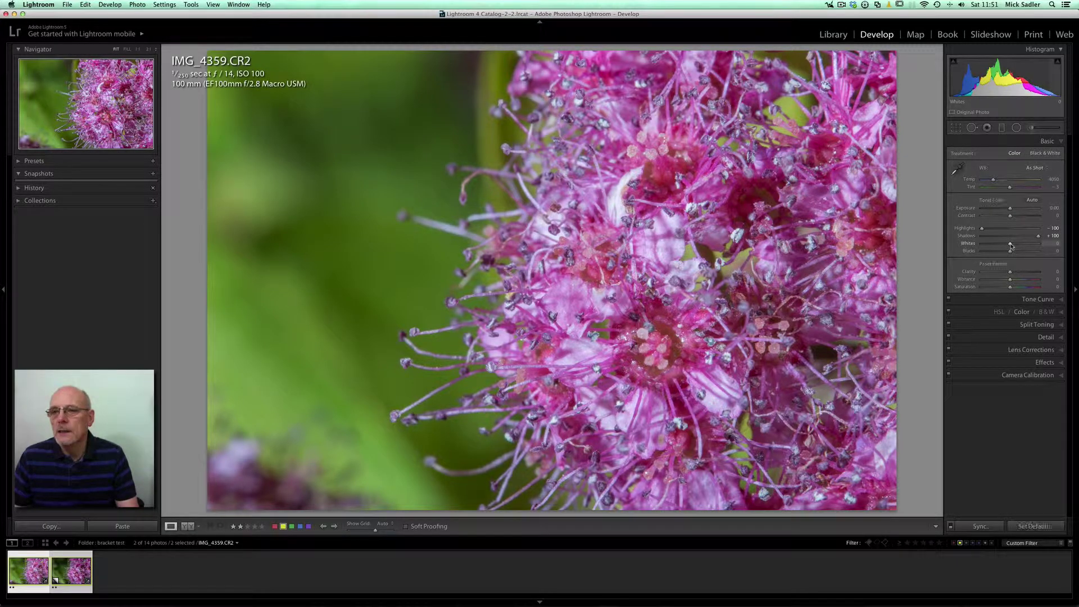
mouse_move(1011, 245)
left_mouse_down()
mouse_move(1035, 247)
mouse_move(1011, 248)
left_mouse_up()
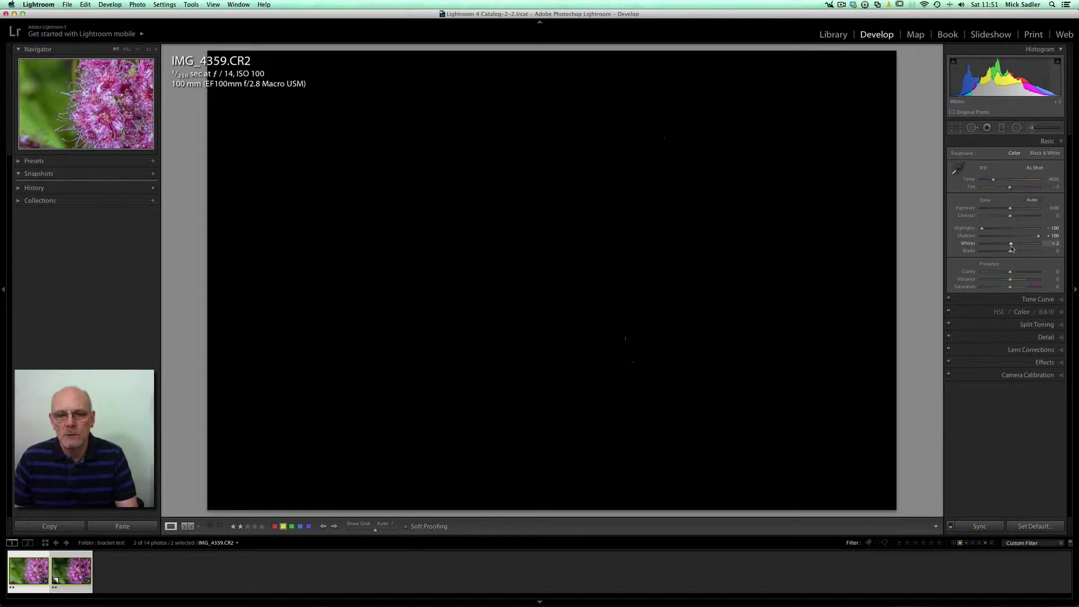
left_click_drag(1011, 249, 1012, 249)
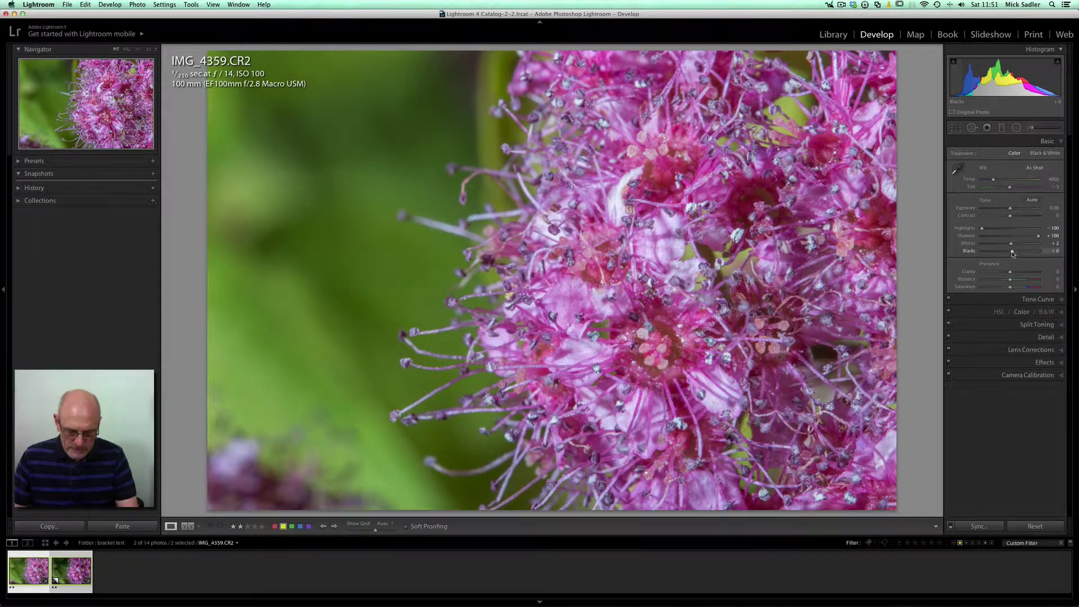
mouse_move(1011, 253)
left_mouse_down()
mouse_move(984, 260)
mouse_move(996, 257)
left_mouse_up()
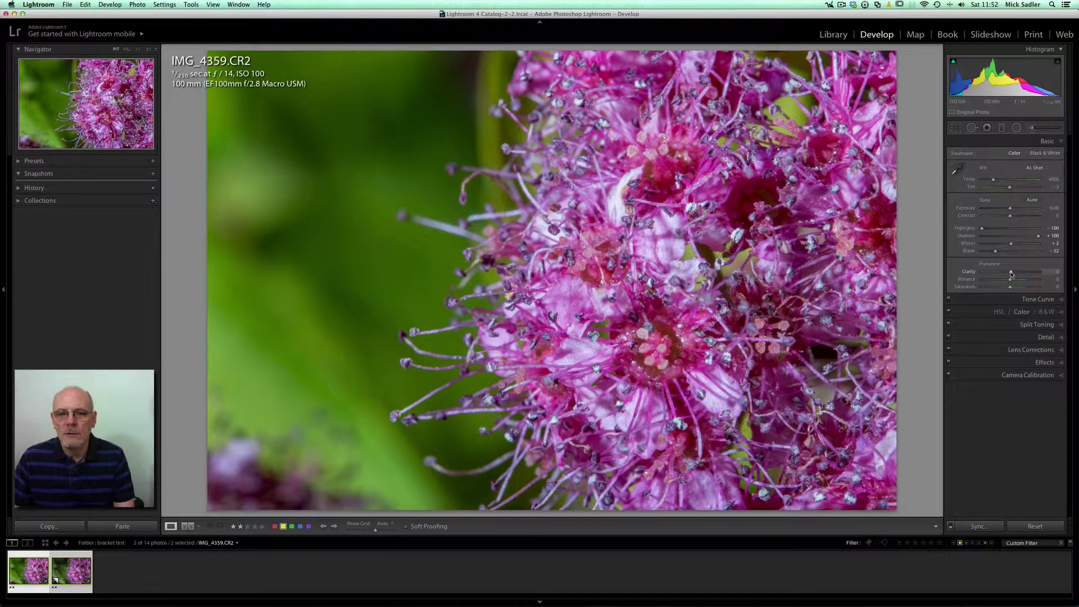
Raise the photo's Clarity to +64 and Vibrance to +29
left_click_drag(1010, 274, 1028, 274)
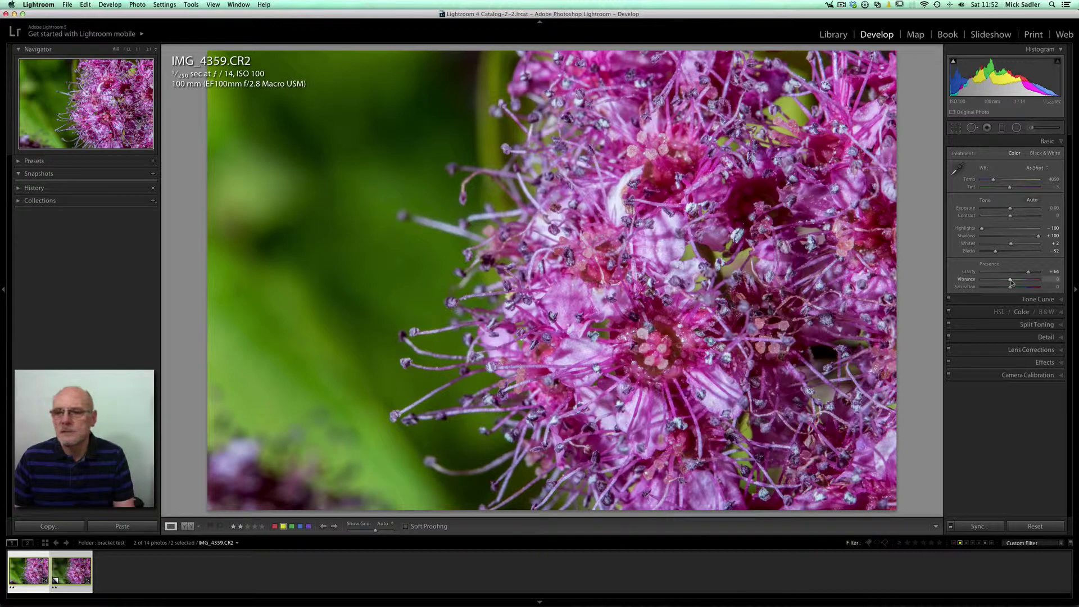
left_click_drag(1011, 280, 1019, 280)
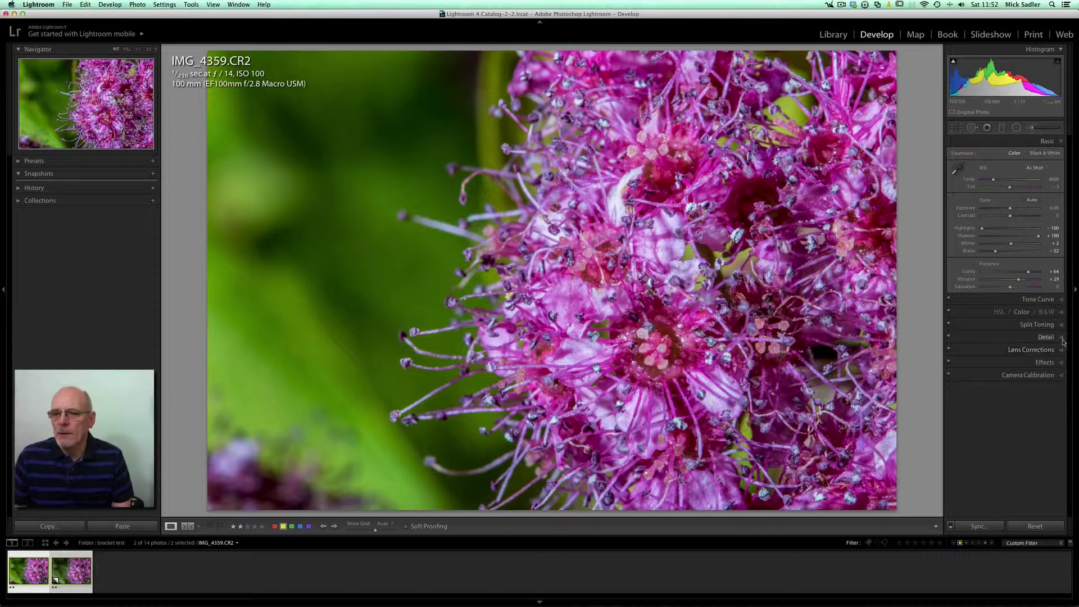
Sharpen the photo with an Amount of 83 and limit it to the flower's edges with Masking at 72
left_click(1061, 336)
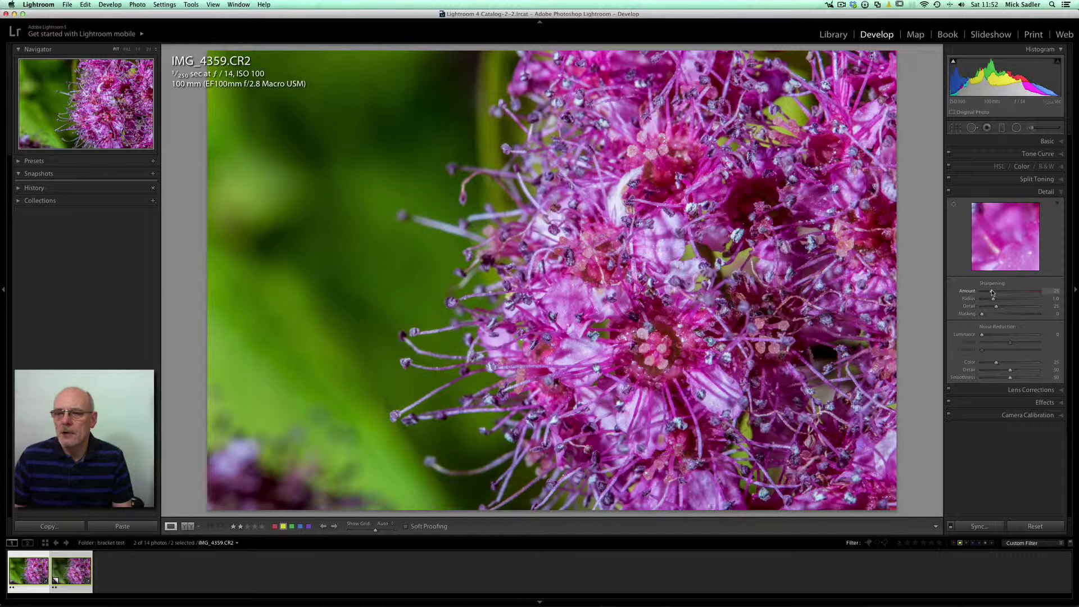
left_click_drag(992, 293, 1016, 293)
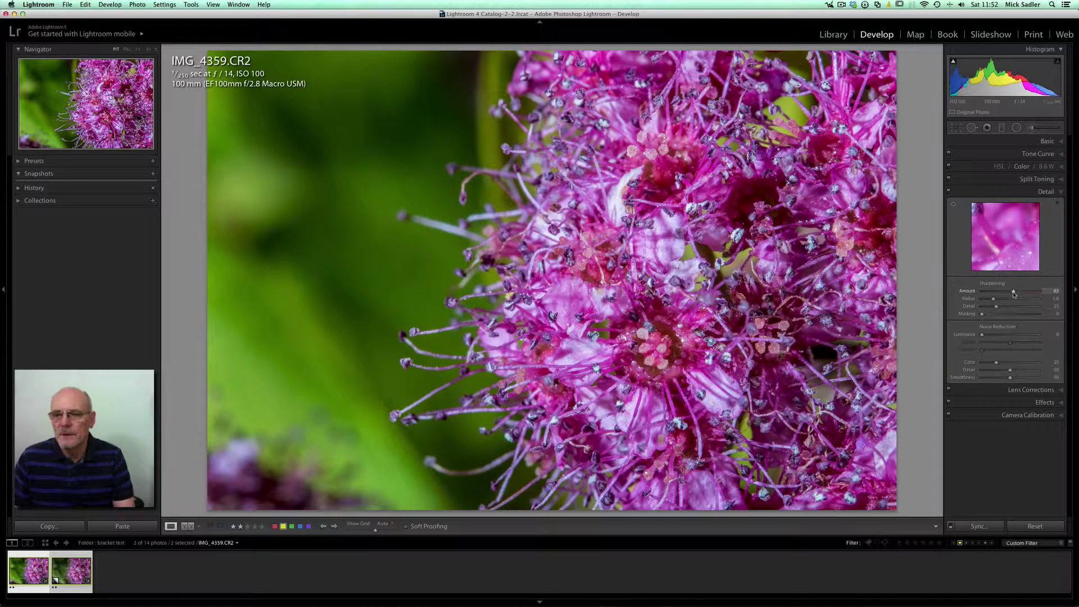
key("alt")
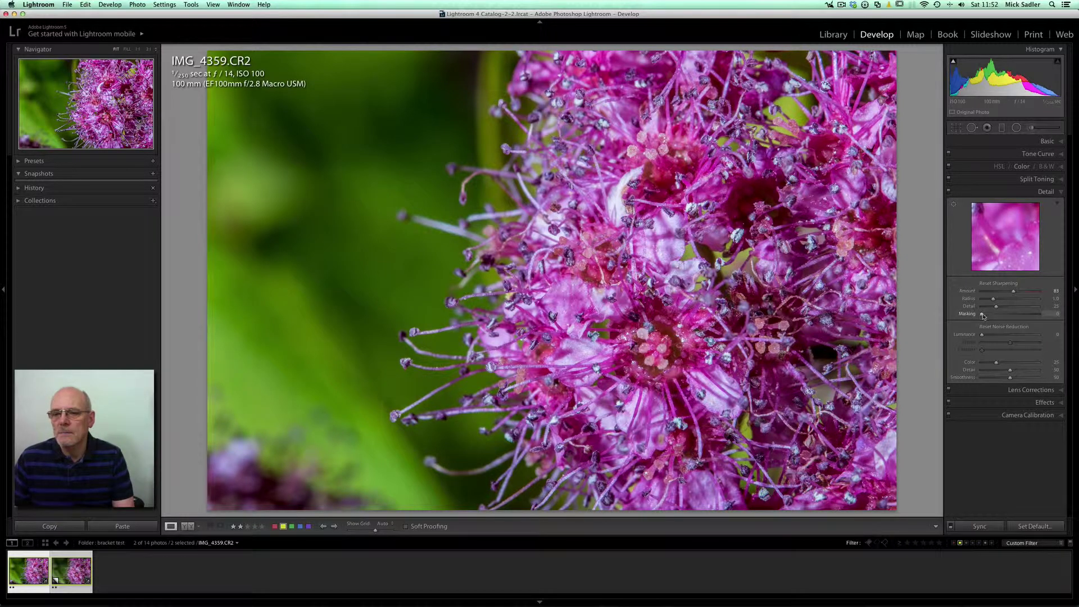
left_click_drag(983, 316, 1023, 315)
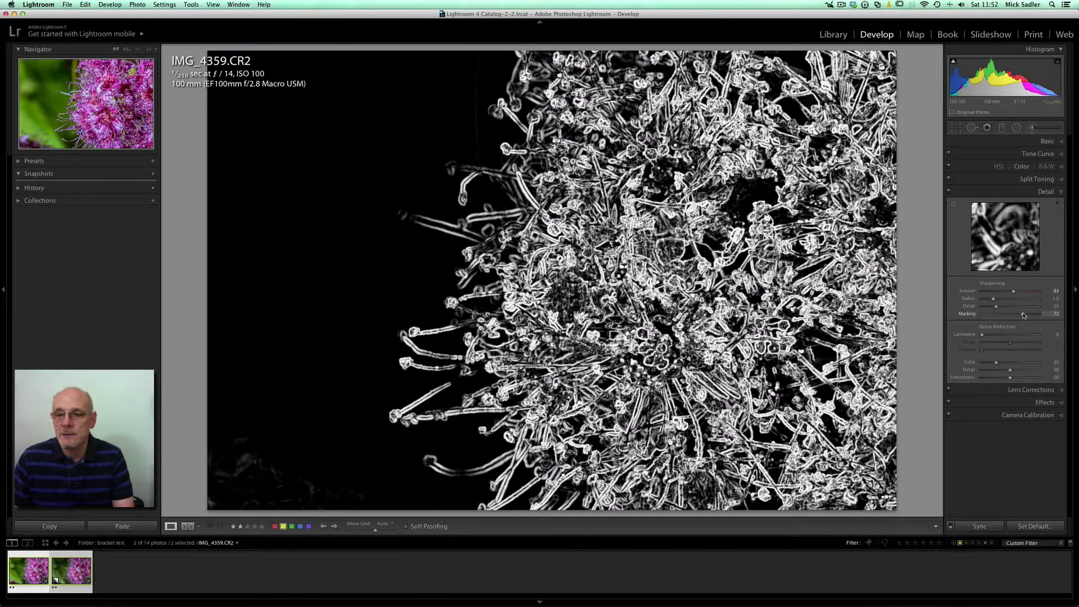
left_click_drag(1023, 315, 1023, 315)
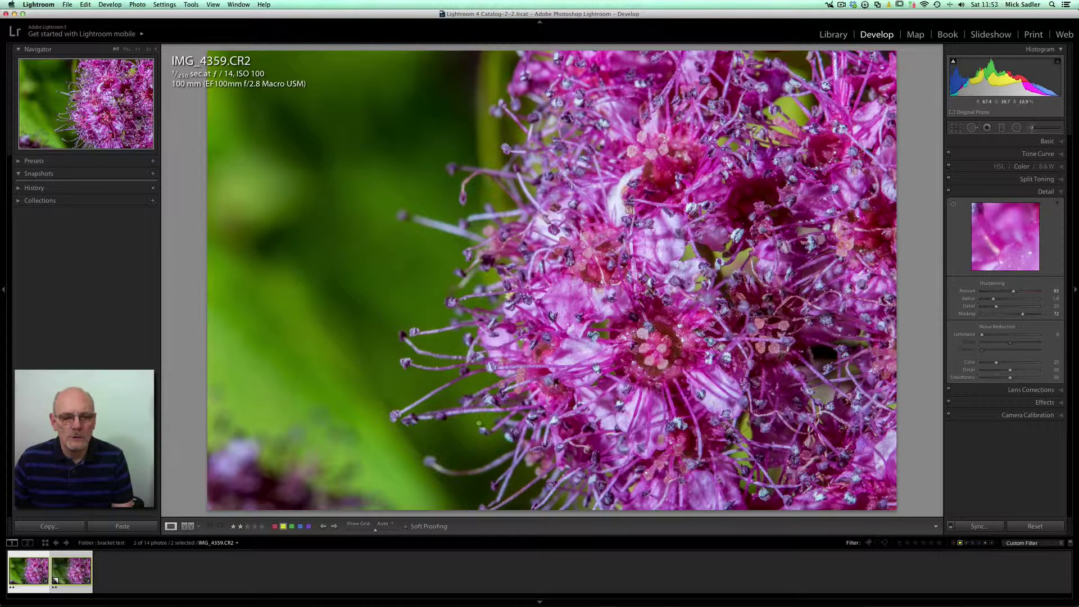
Set noise reduction to Luminance 10 and Color 39, comparing the stamens close up with the Detail adjustments off and on
left_click(461, 449)
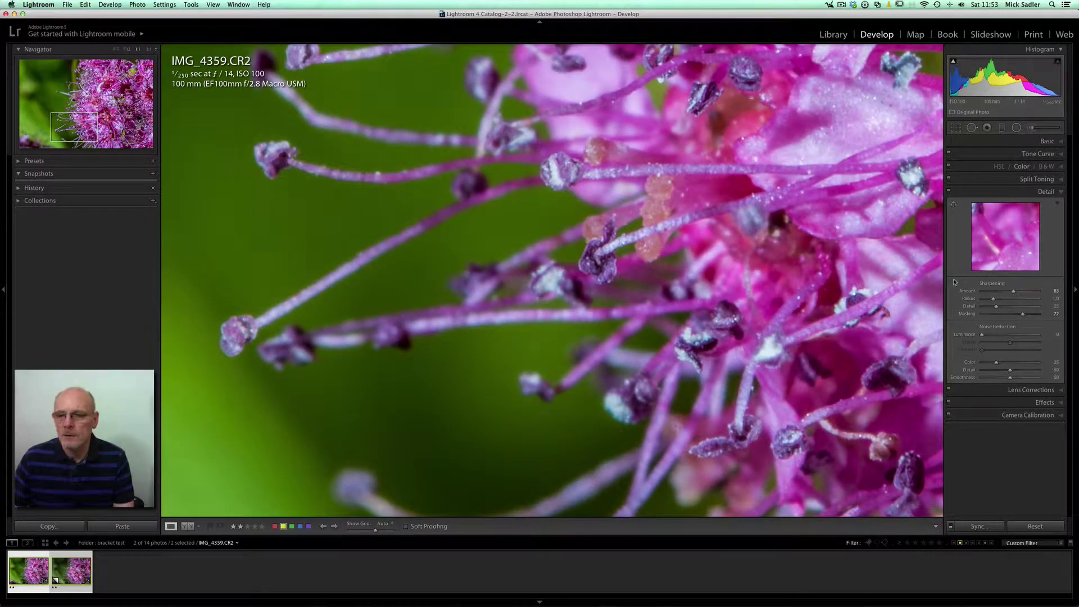
left_click_drag(982, 336, 987, 336)
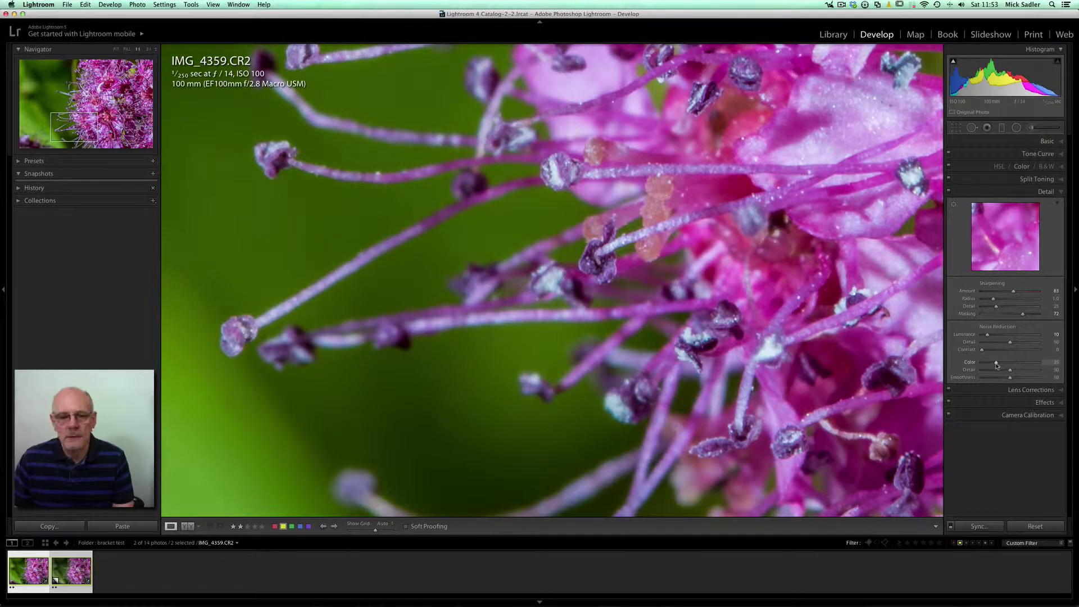
left_click_drag(997, 364, 1003, 364)
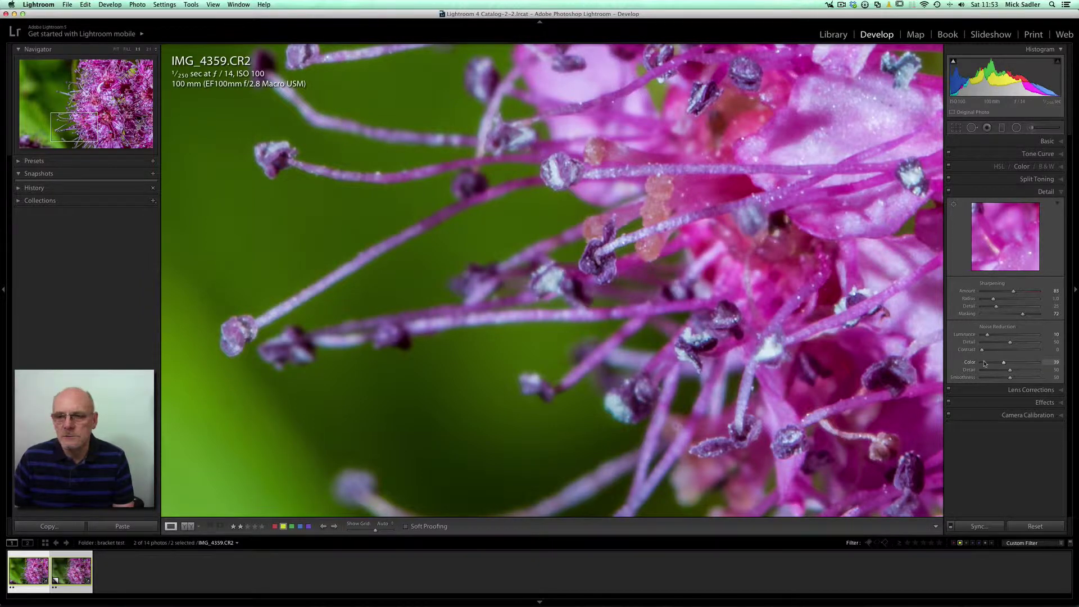
left_click(949, 192)
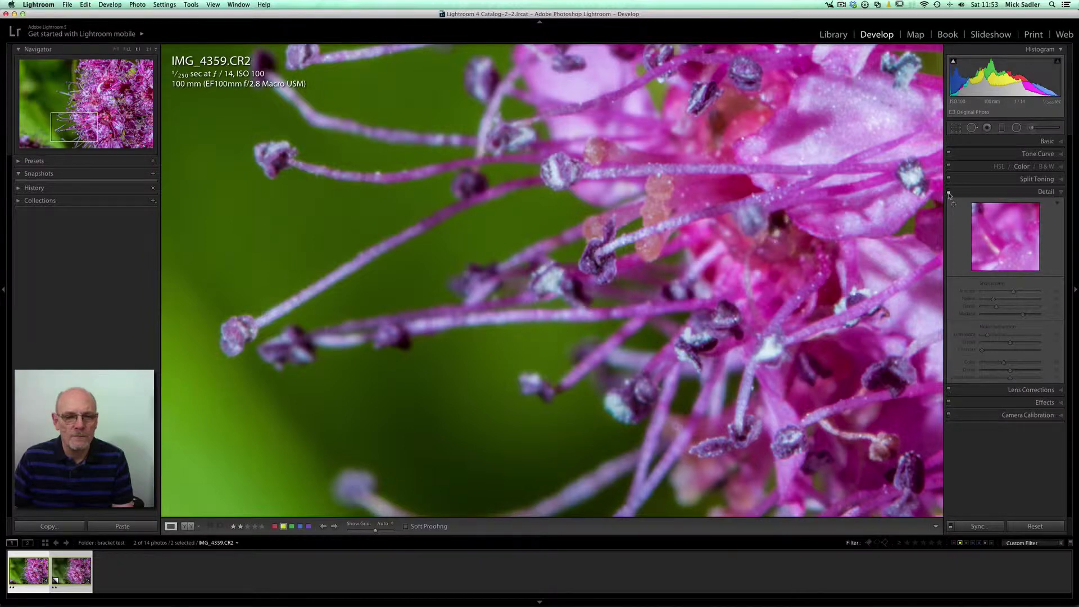
left_click(949, 193)
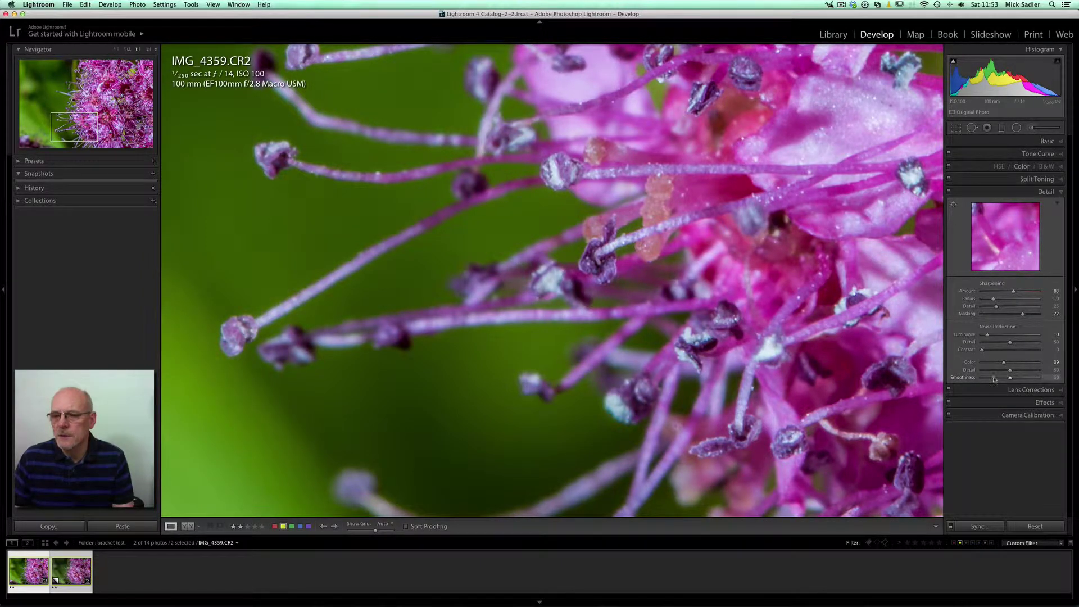
Enable the lens profile corrections and remove chromatic aberration from the photo
left_click(1036, 391)
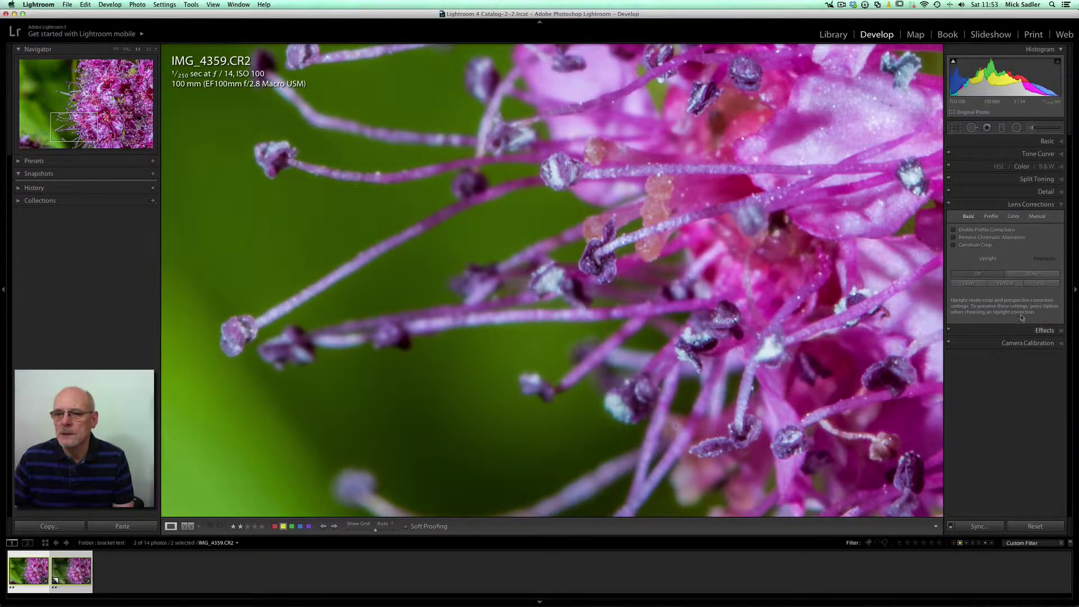
left_click(953, 230)
left_click(954, 237)
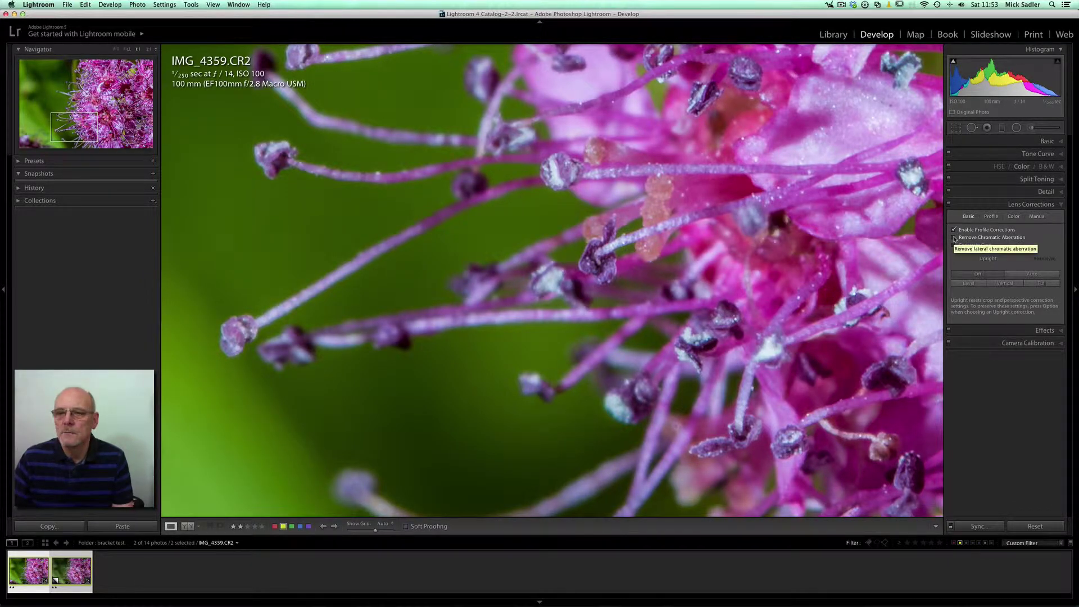
left_click(503, 349)
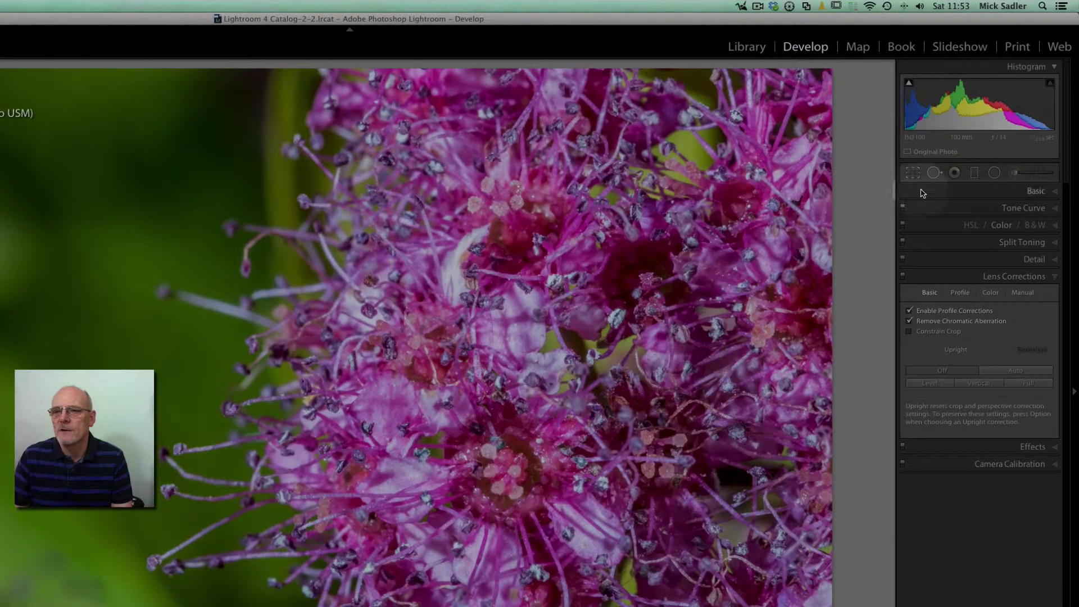
Activate Spot Removal and examine the blurred green background for dust spots close up, with Visualize Spots on and off
left_click(933, 173)
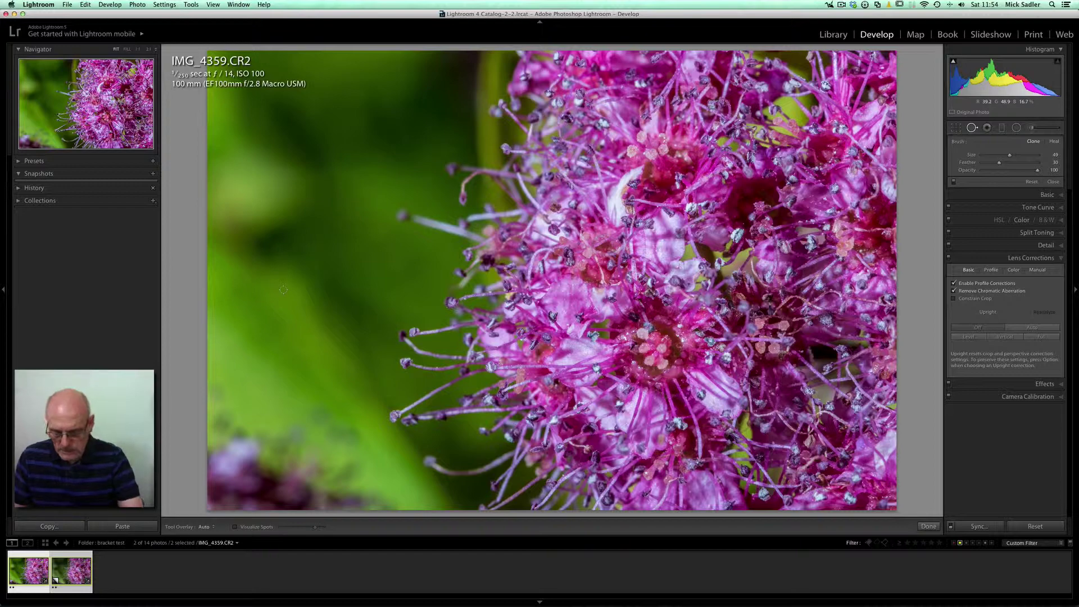
left_click(284, 290)
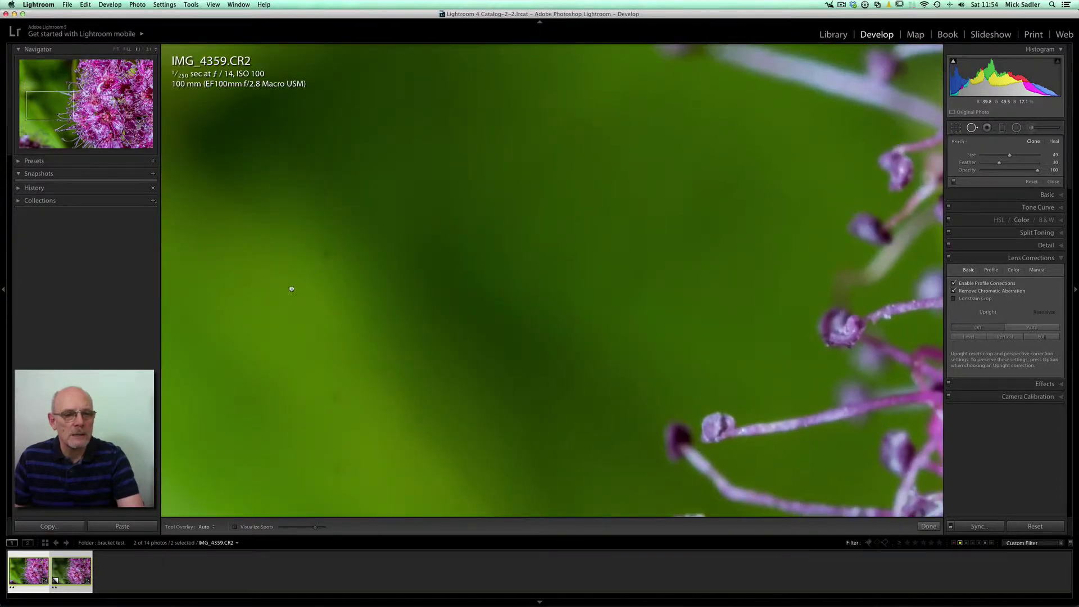
scroll(382, 256, "left", 5)
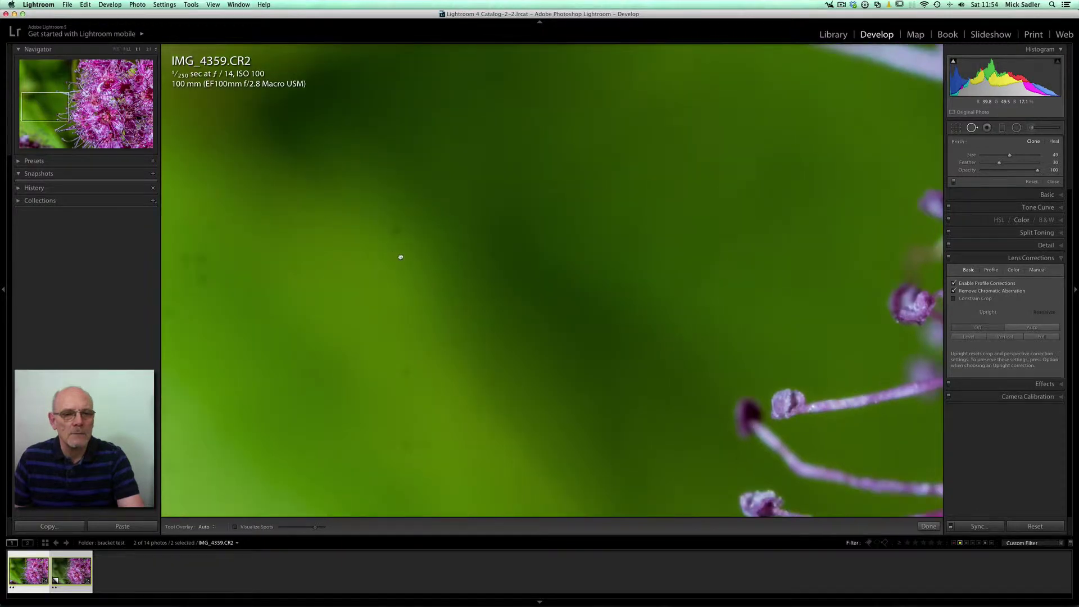
scroll(438, 252, "left", 5)
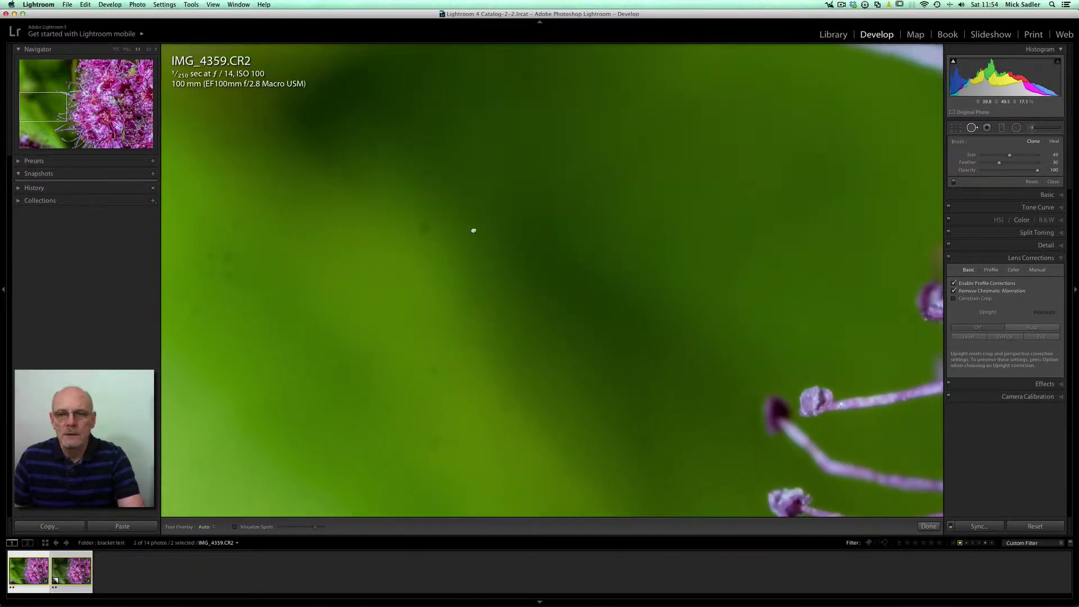
scroll(496, 221, "left", 2)
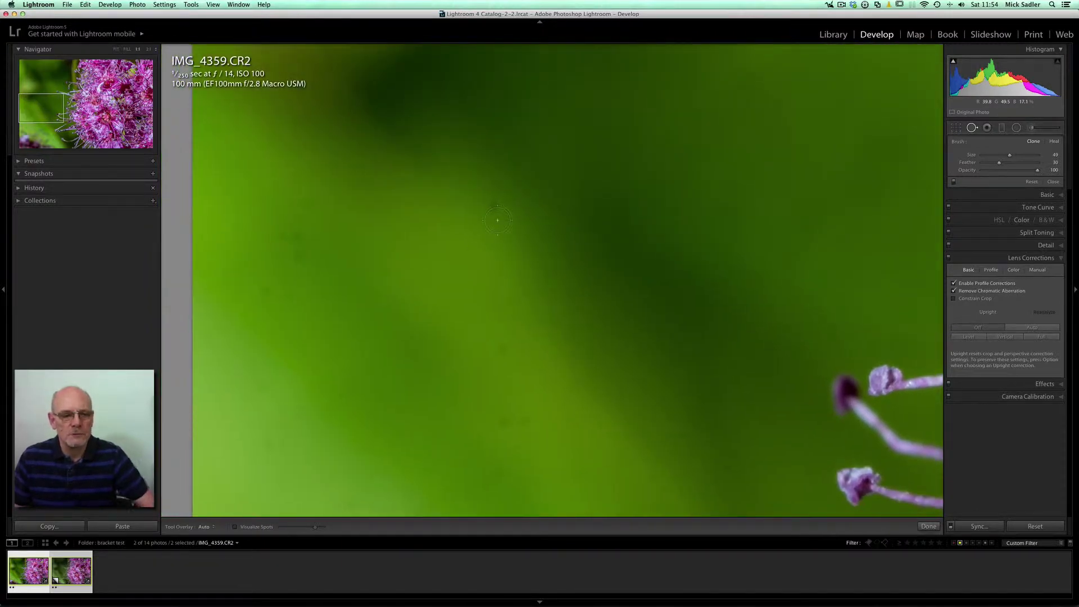
left_click(235, 531)
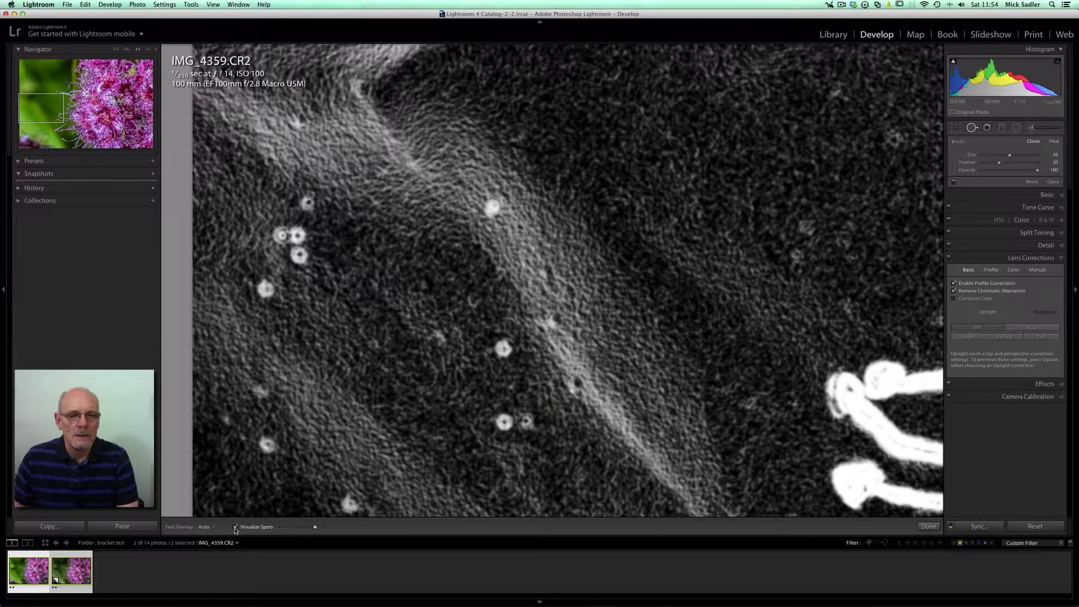
left_click(235, 528)
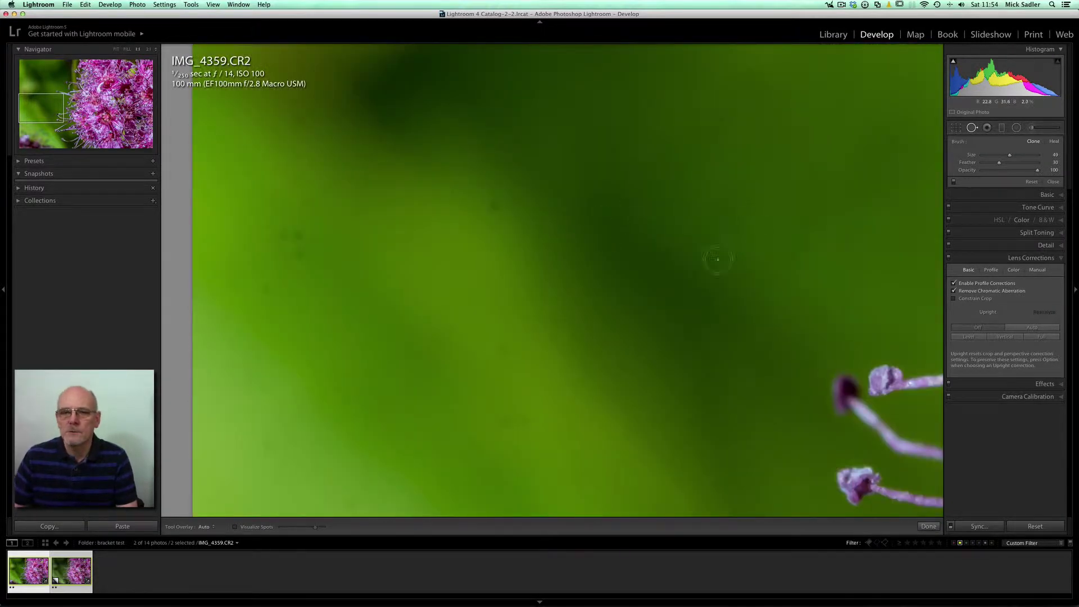
Clone out the dust spots in the central and right-hand green background beside the stamens, at a brush Size of 49
left_click(807, 229)
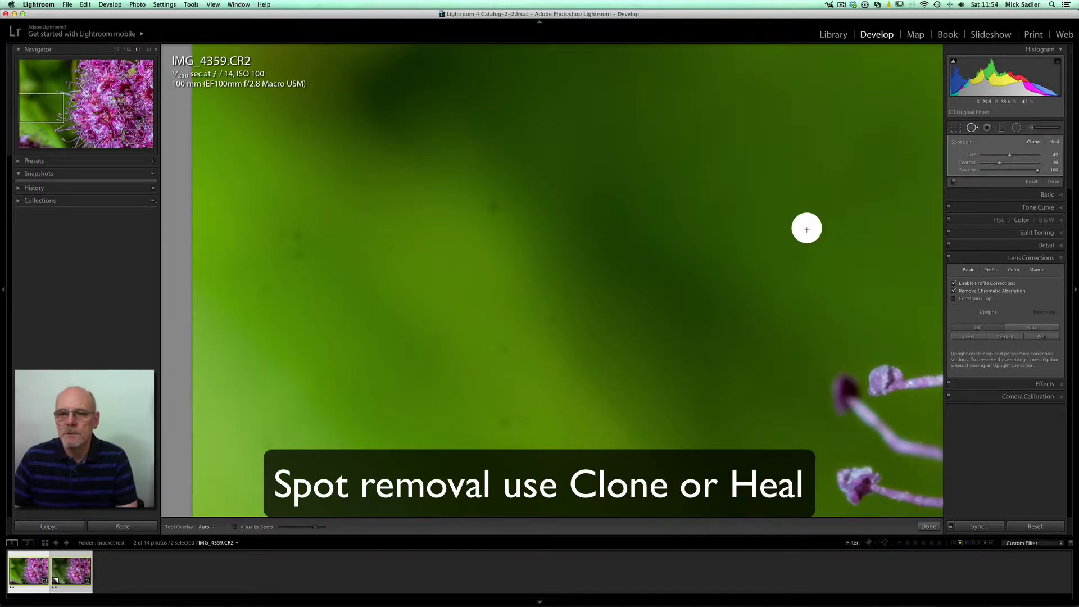
left_click(847, 234)
left_click(549, 313)
left_click(504, 347)
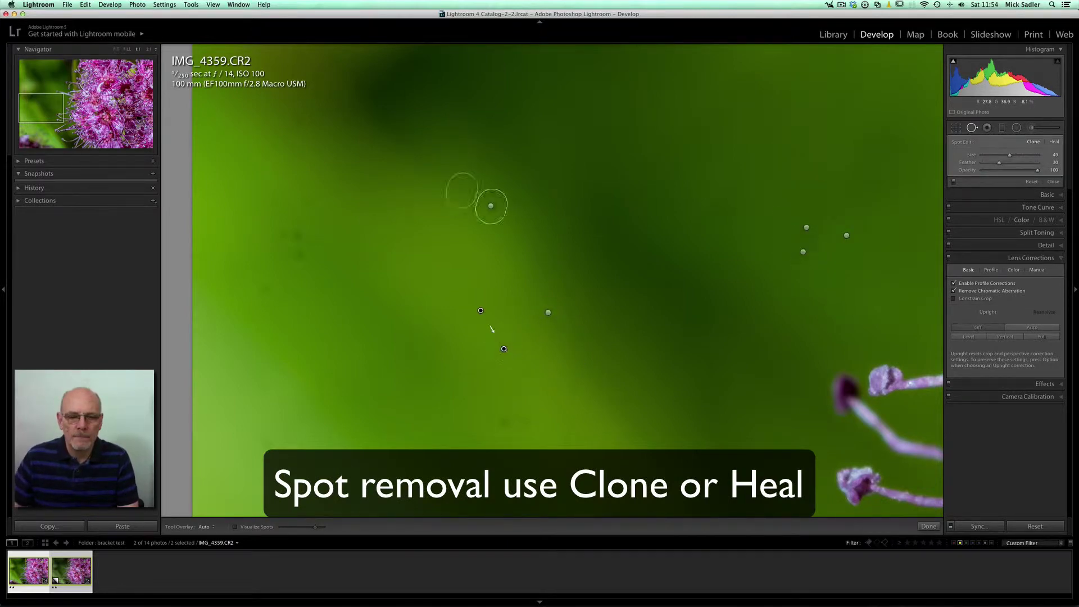
left_click(513, 419)
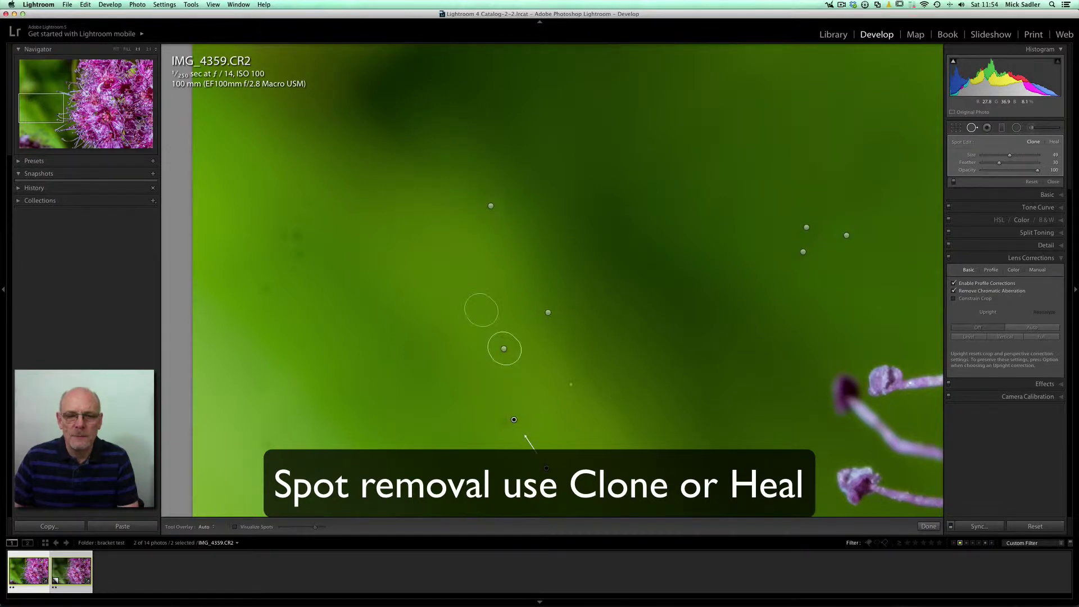
left_click(577, 383)
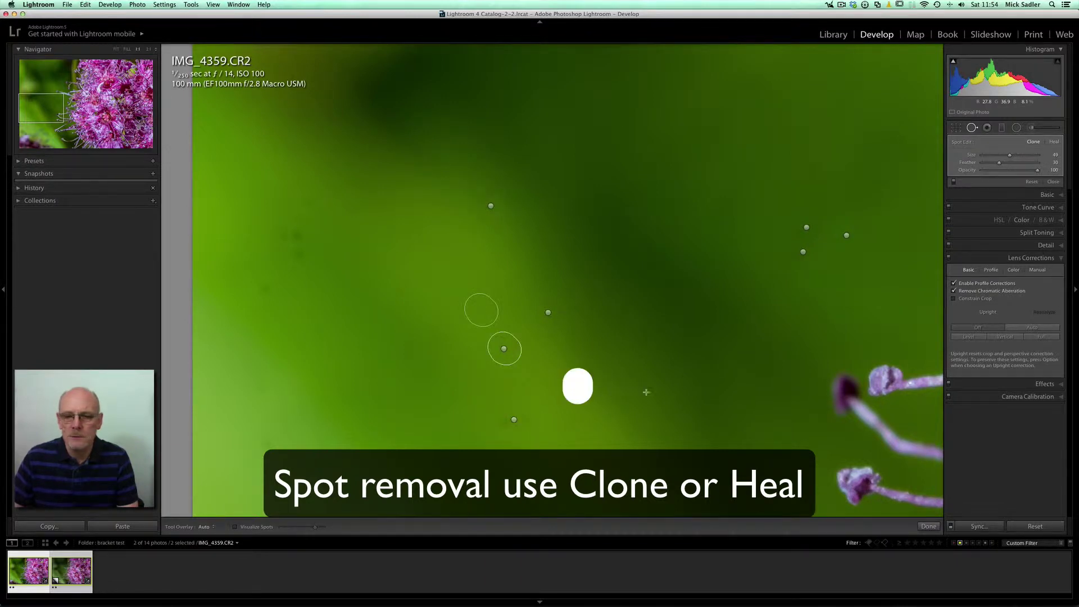
left_click(752, 399)
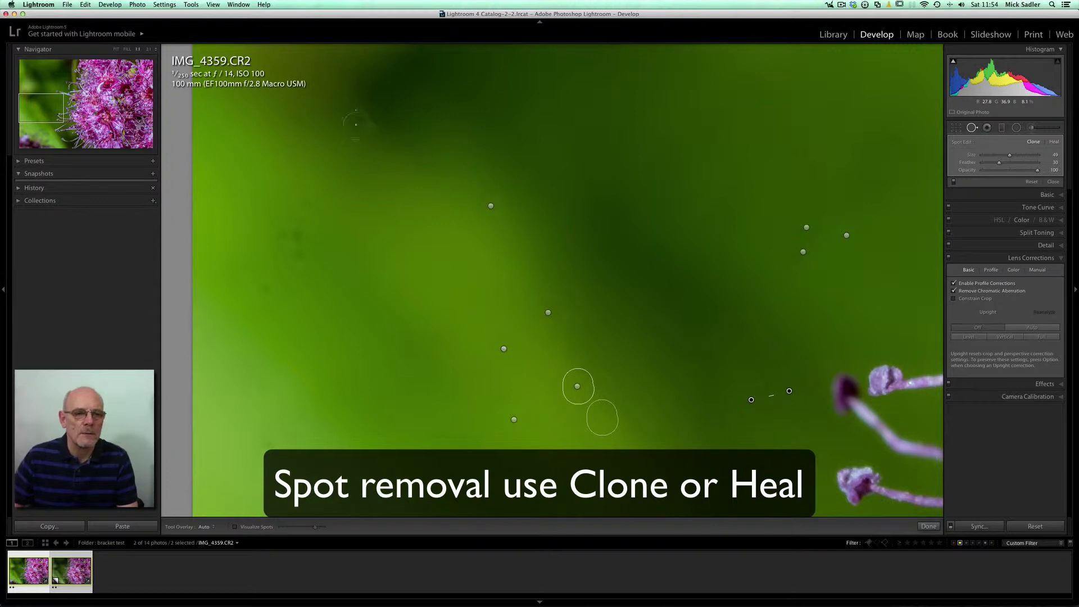
Clone out the dust spots along the left side and upper corners of the enlarged background, including the irregular cluster near the left edge
left_click_drag(290, 231, 295, 248)
left_click_drag(292, 193, 309, 203)
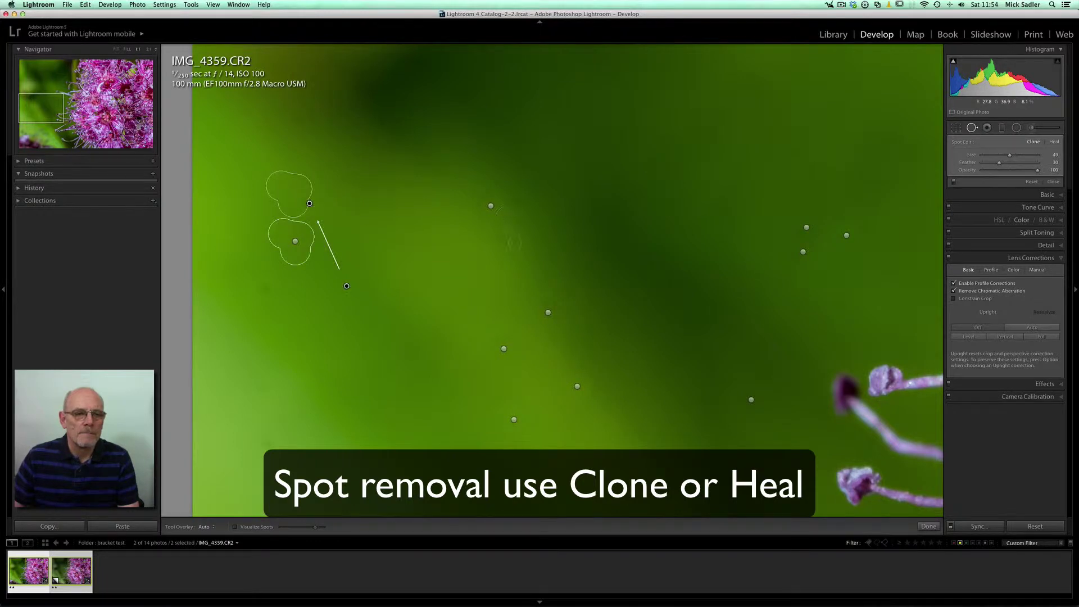
left_click(264, 287)
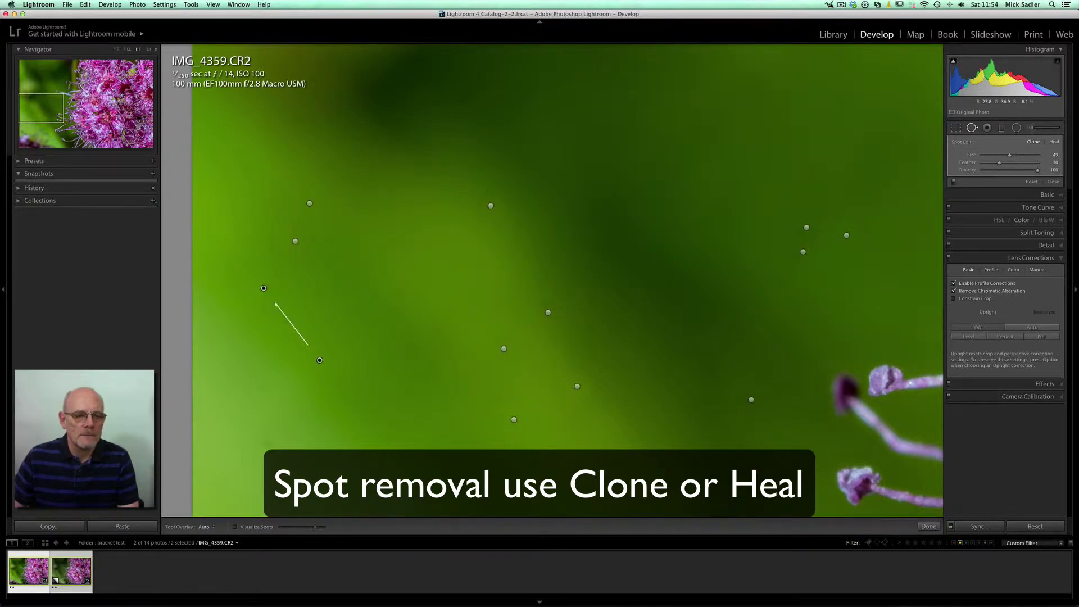
left_click(263, 388)
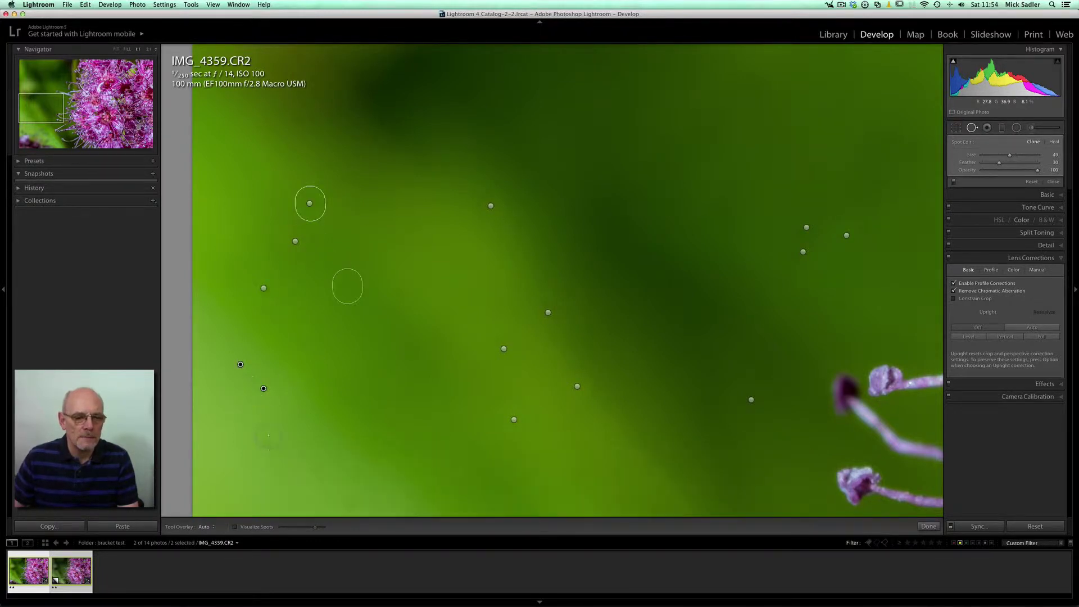
left_click(269, 444)
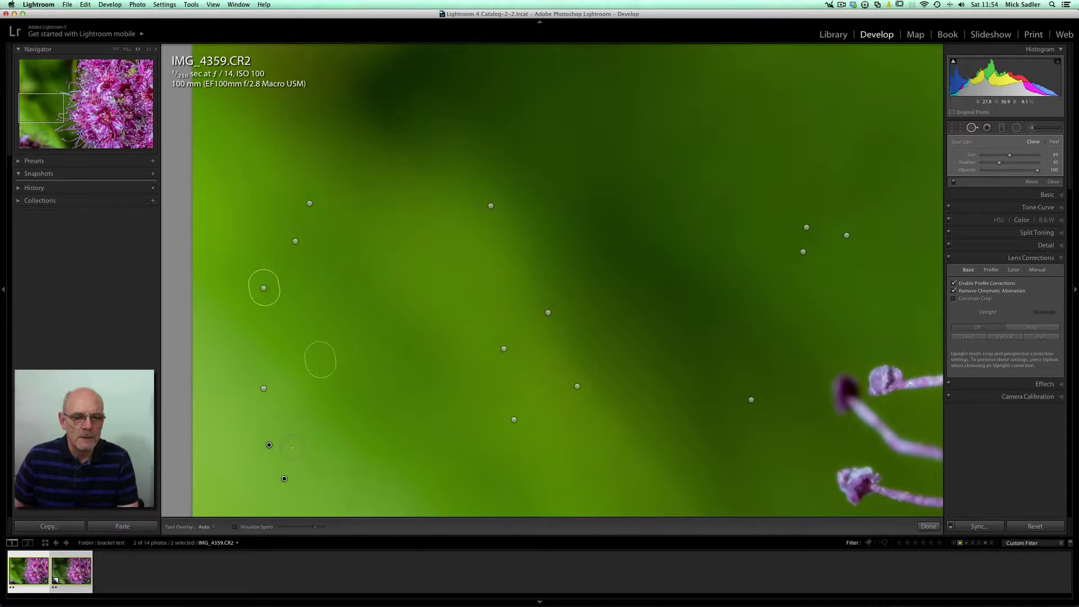
left_click(350, 499)
left_click(378, 503)
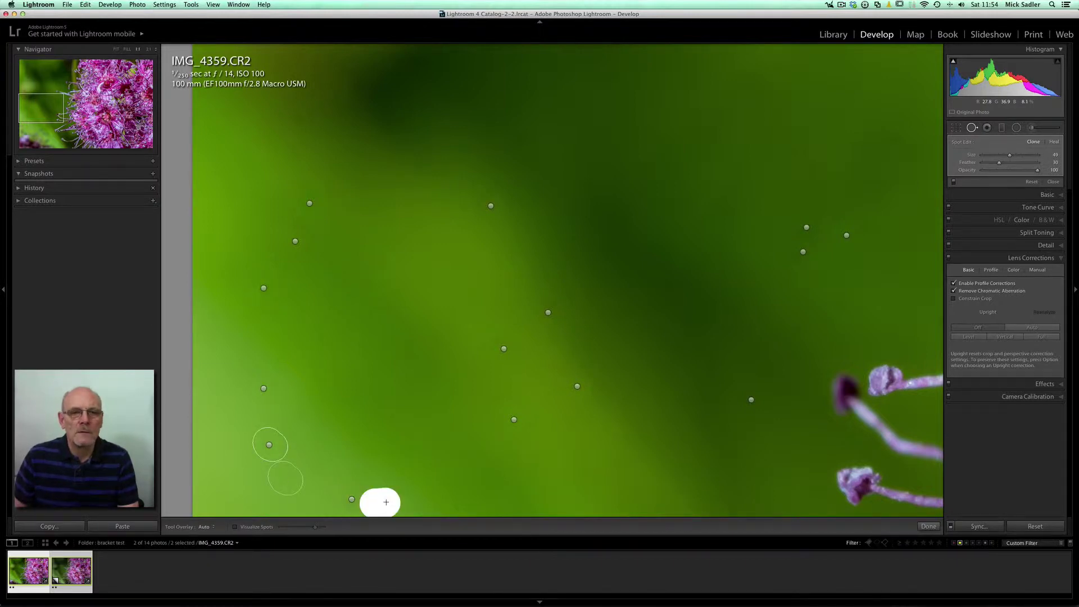
left_click(892, 137)
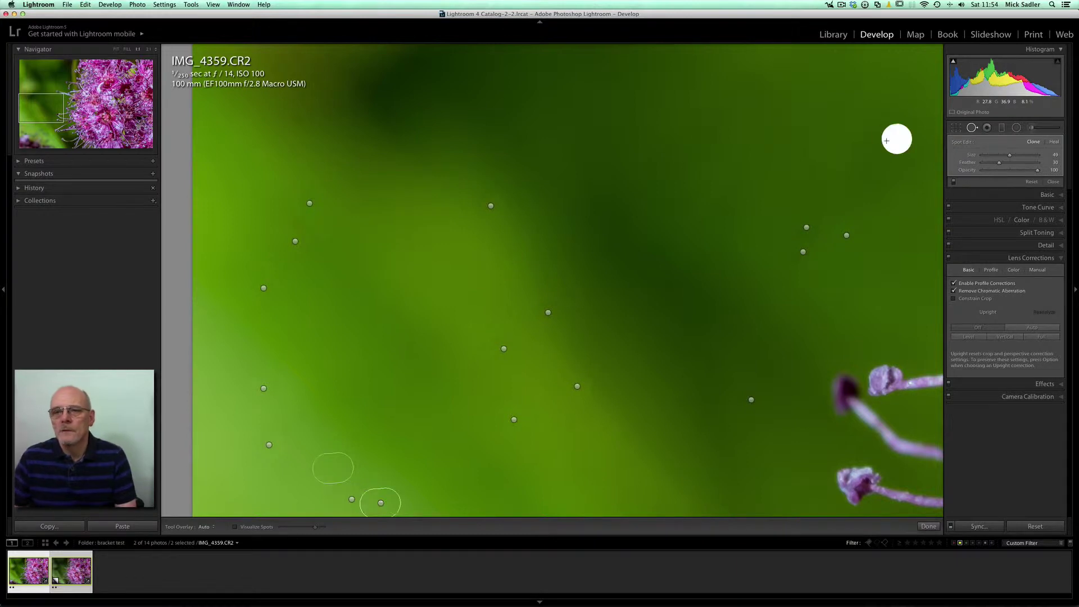
left_click(299, 120)
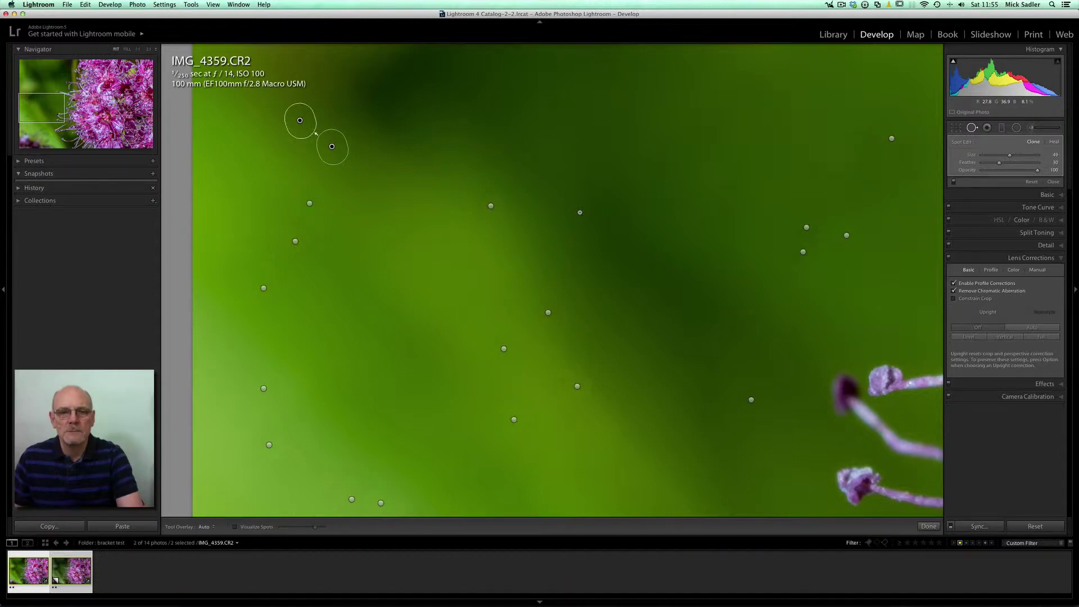
Check the whole photo, clone out the remaining spots low in the green background, and close Spot Removal
key("z")
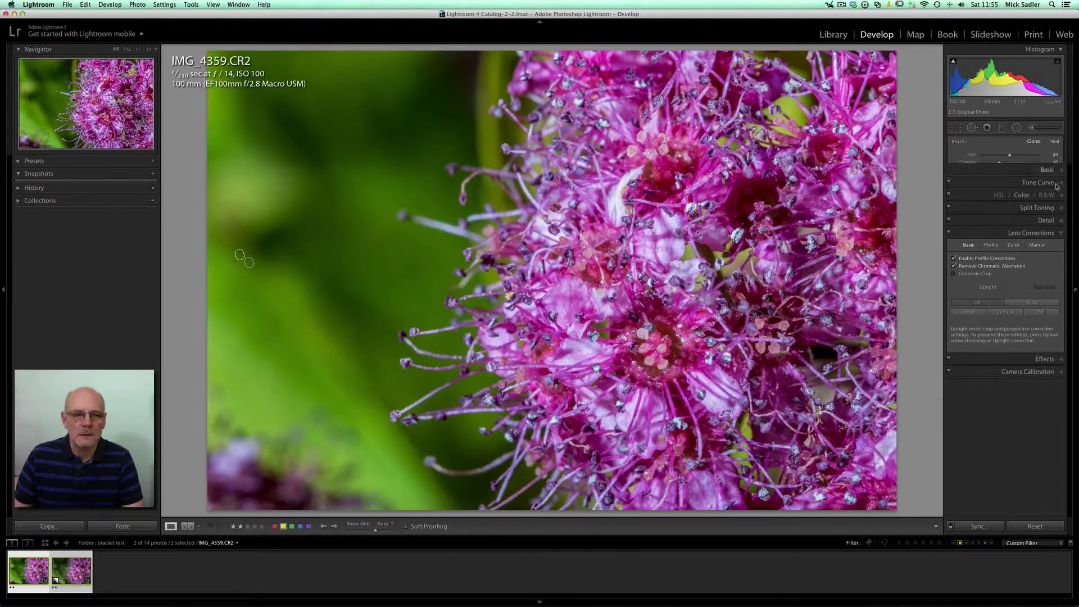
left_click(1055, 183)
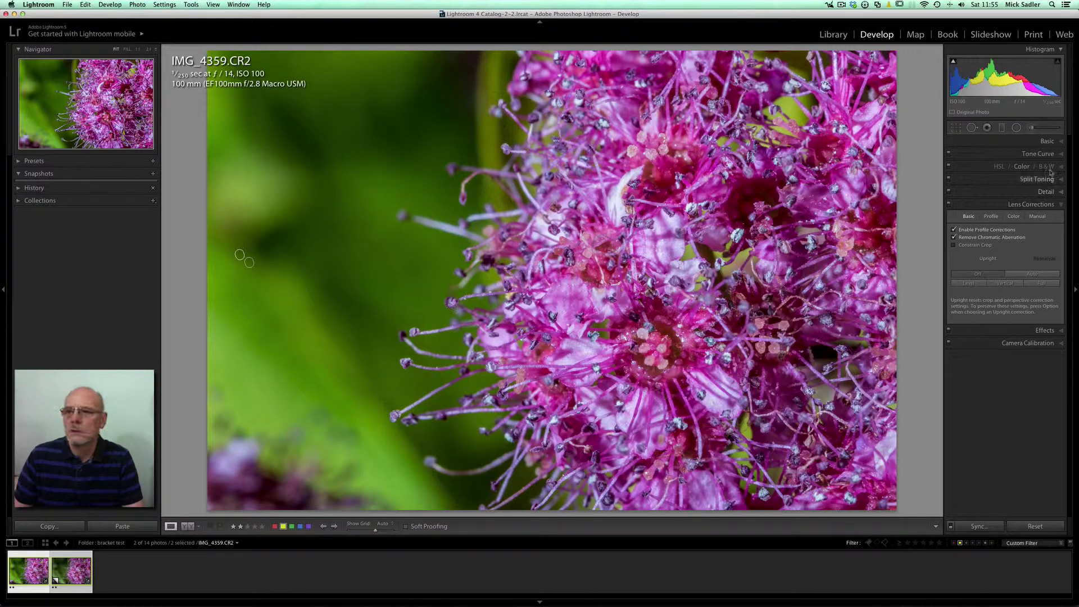
left_click(972, 128)
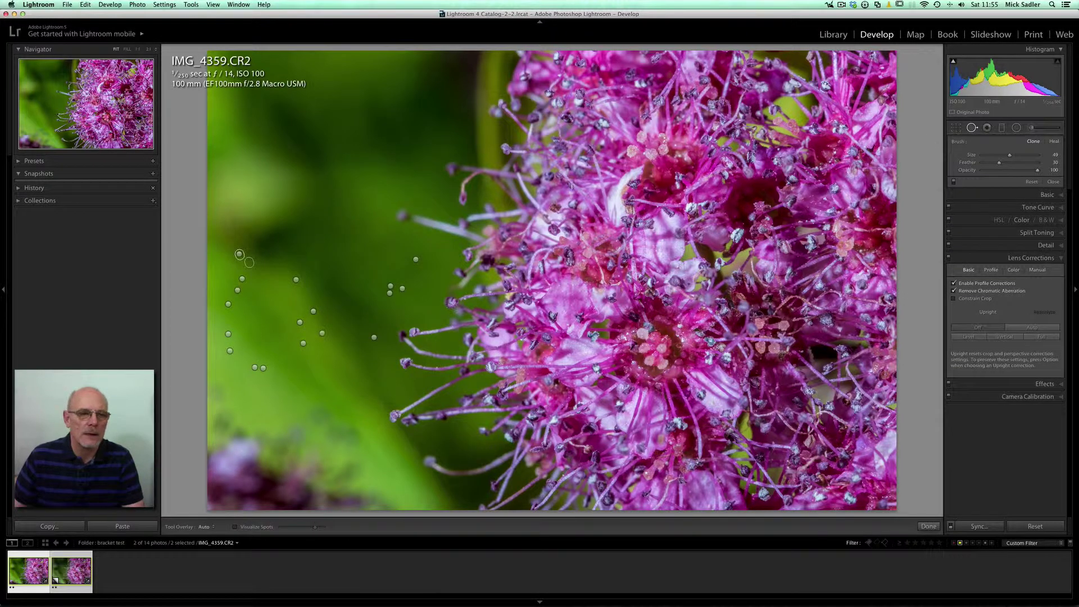
left_click(309, 384)
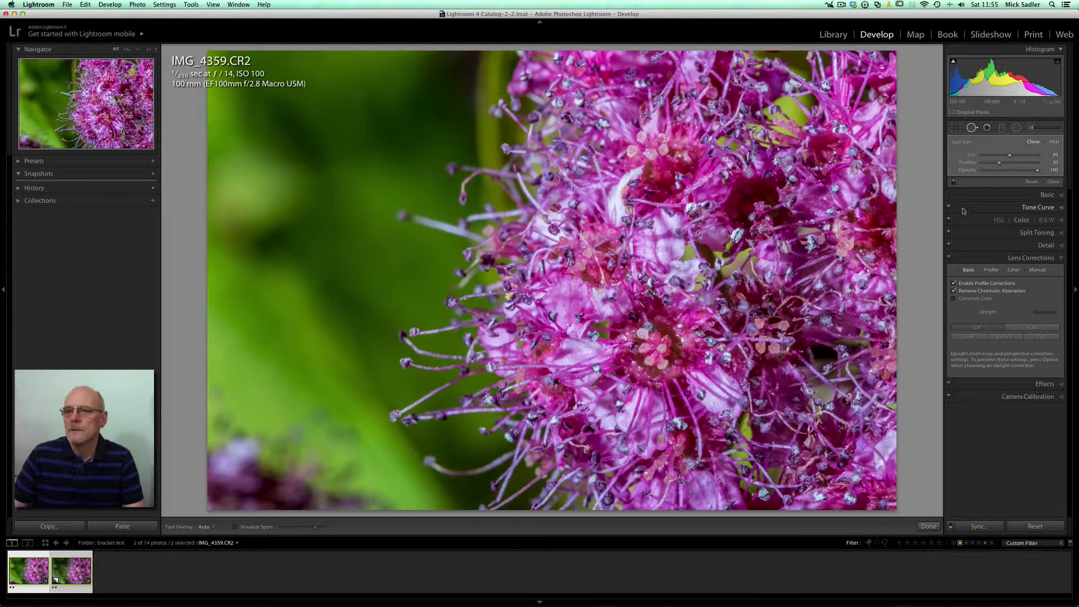
left_click(1052, 182)
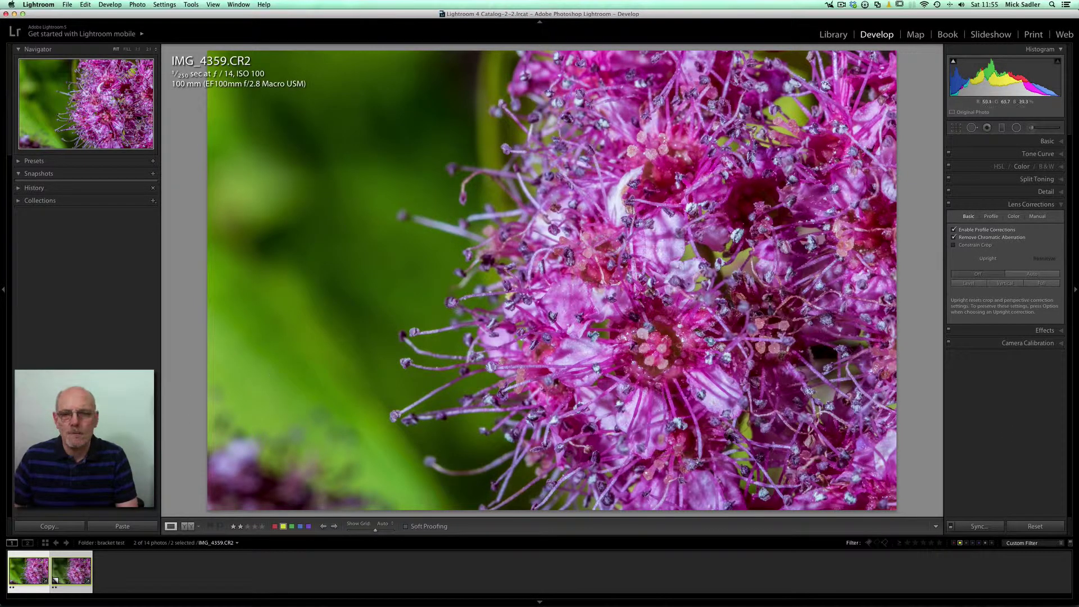
Desaturate the green background with a targeted HSL Saturation adjustment, setting Yellow to -11 and Green to -22
left_click(998, 166)
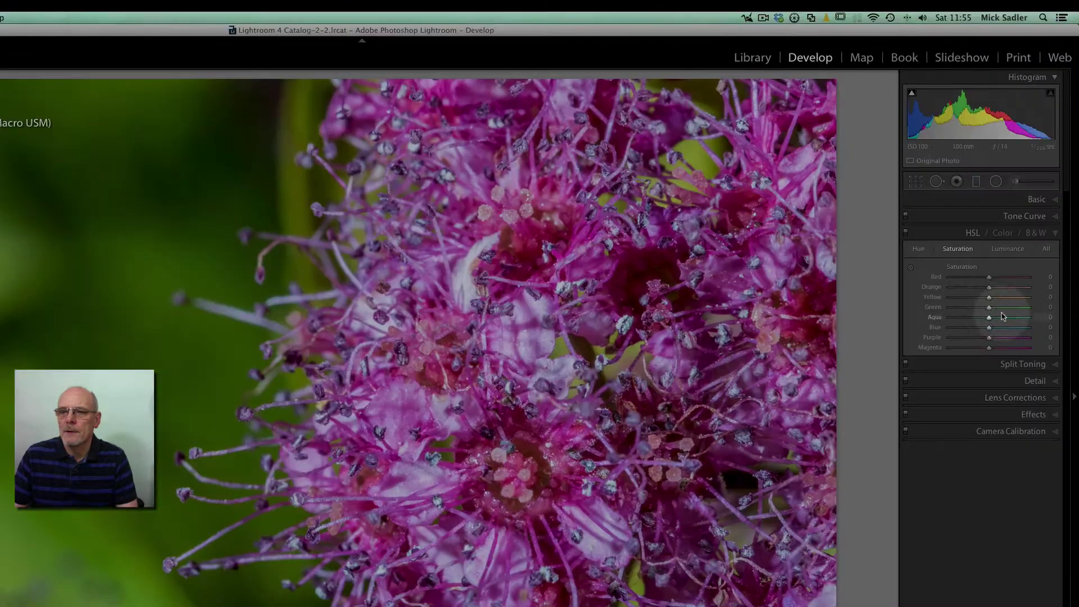
left_click(911, 269)
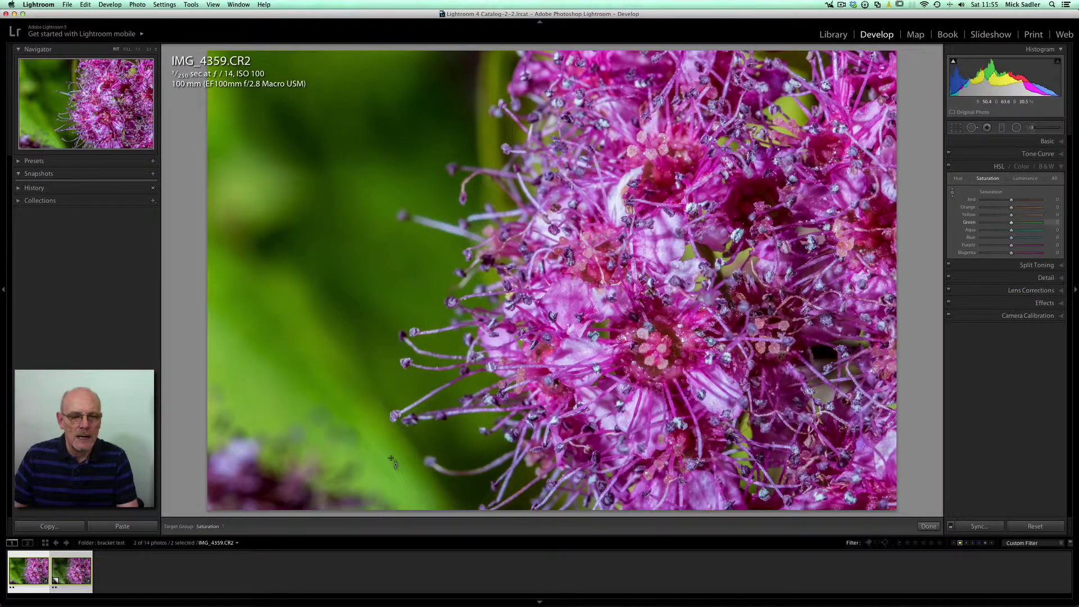
left_click_drag(392, 459, 391, 466)
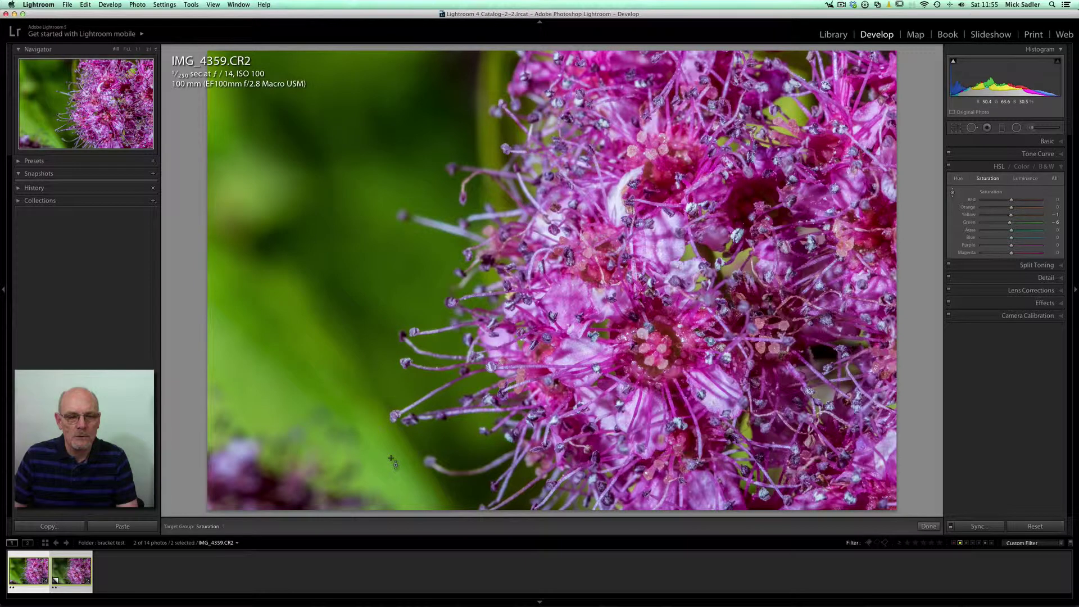
left_click_drag(392, 459, 397, 461)
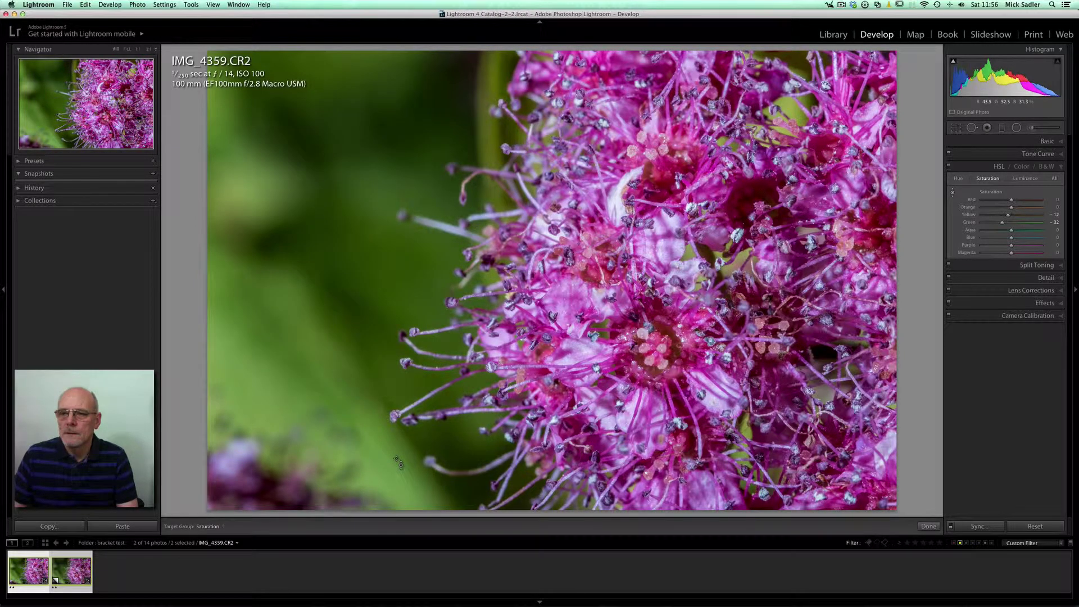
left_click_drag(398, 462, 399, 458)
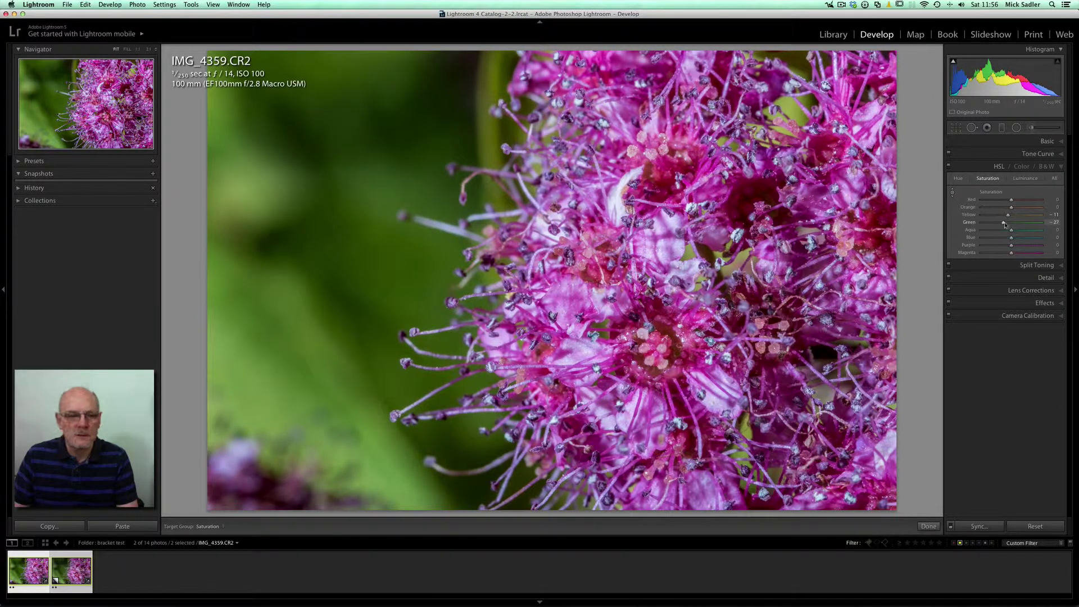
left_click_drag(1004, 225, 1006, 226)
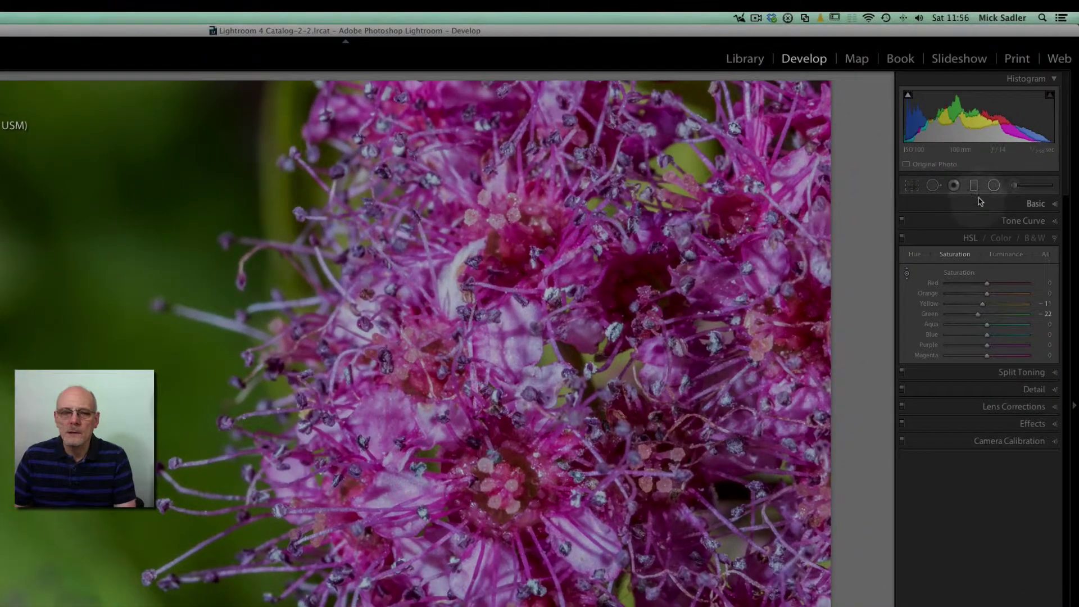
Darken the lower-left green background with a diagonal graduated filter using Exposure of about -0.35 and strongly reduced Highlights
left_click(973, 185)
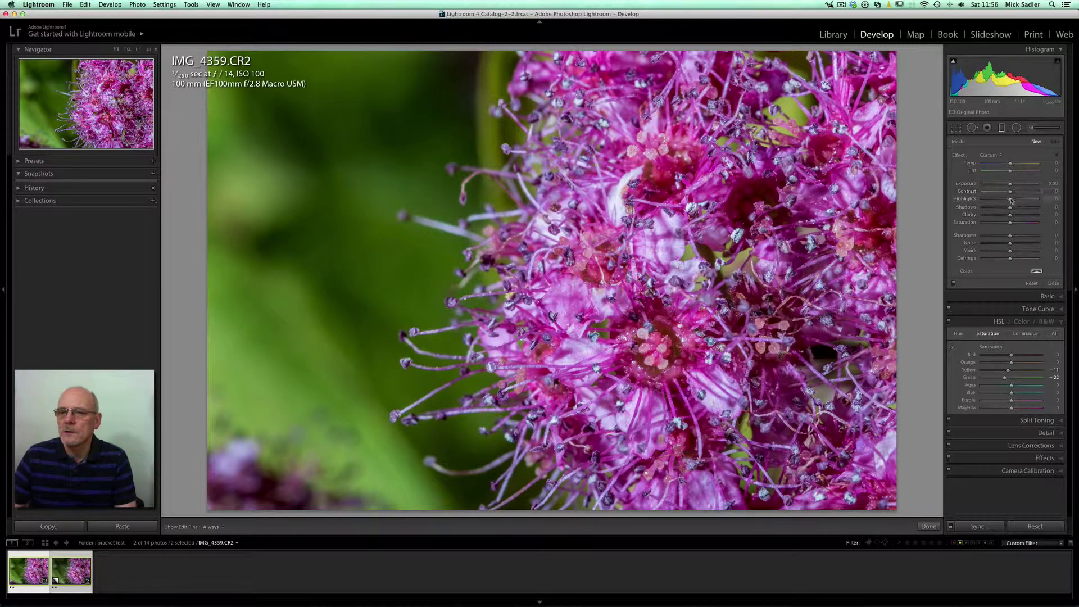
mouse_move(1011, 198)
left_mouse_down()
mouse_move(988, 199)
mouse_move(1009, 188)
left_mouse_up()
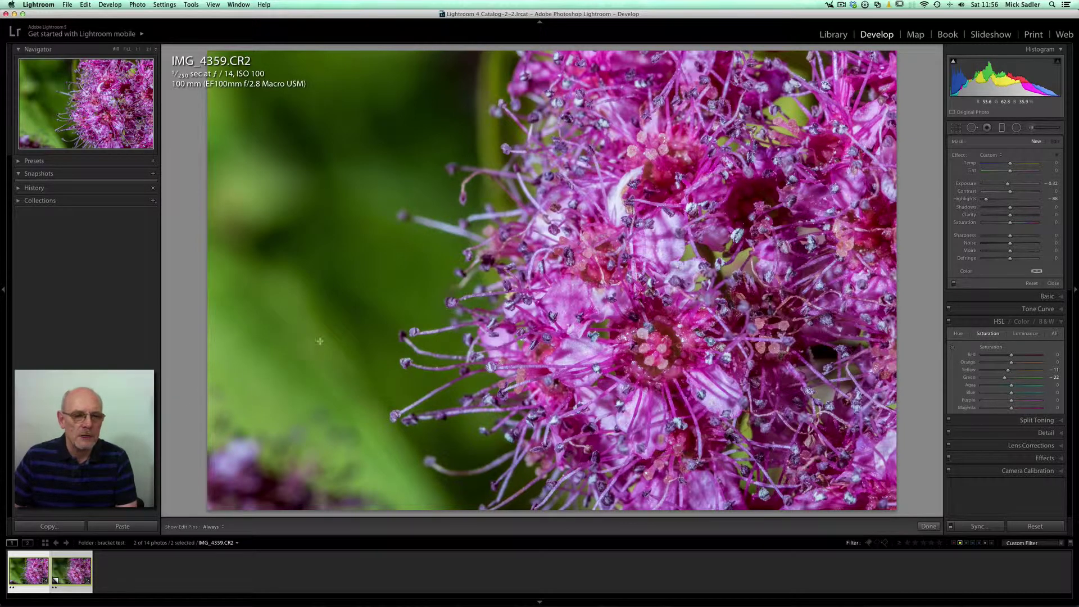
left_click_drag(247, 406, 427, 287)
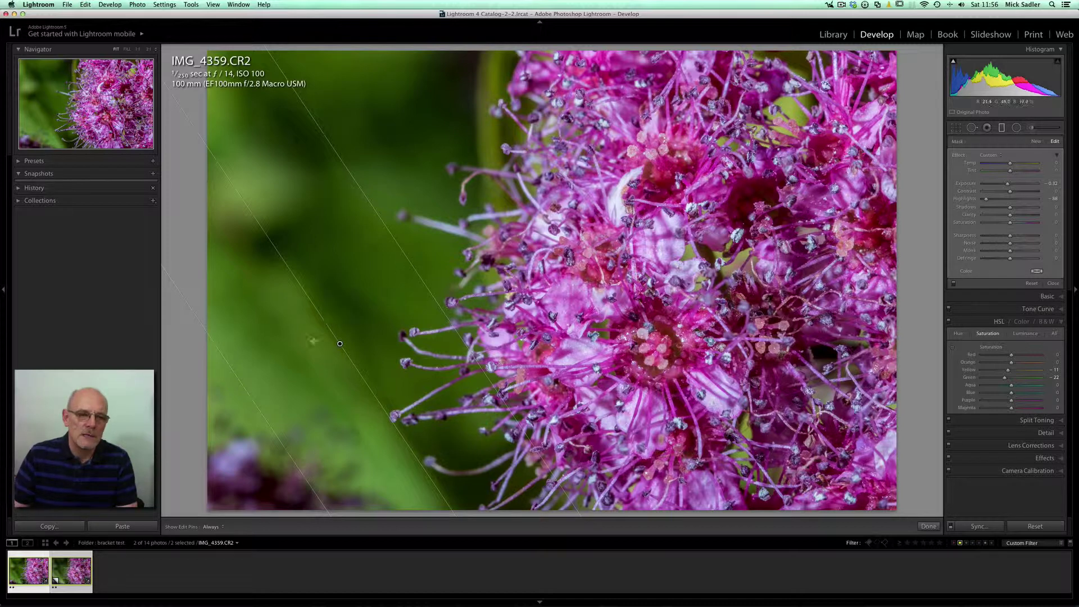
left_click_drag(353, 340, 347, 347)
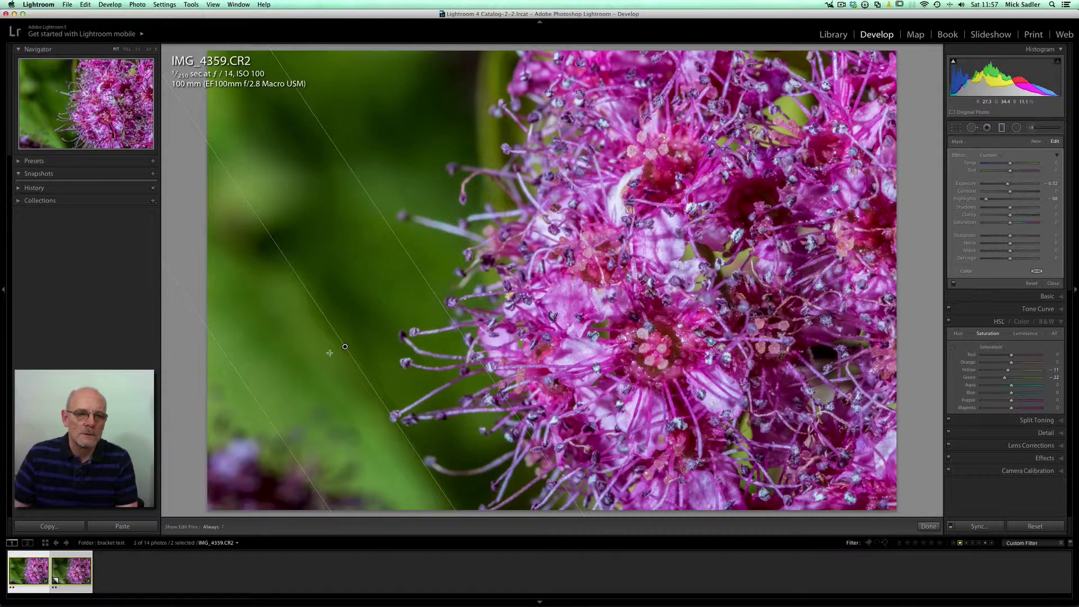
Duplicate the graduated filter in place, set the copy's Exposure to about -0.18, and close the filter
right_click(346, 347)
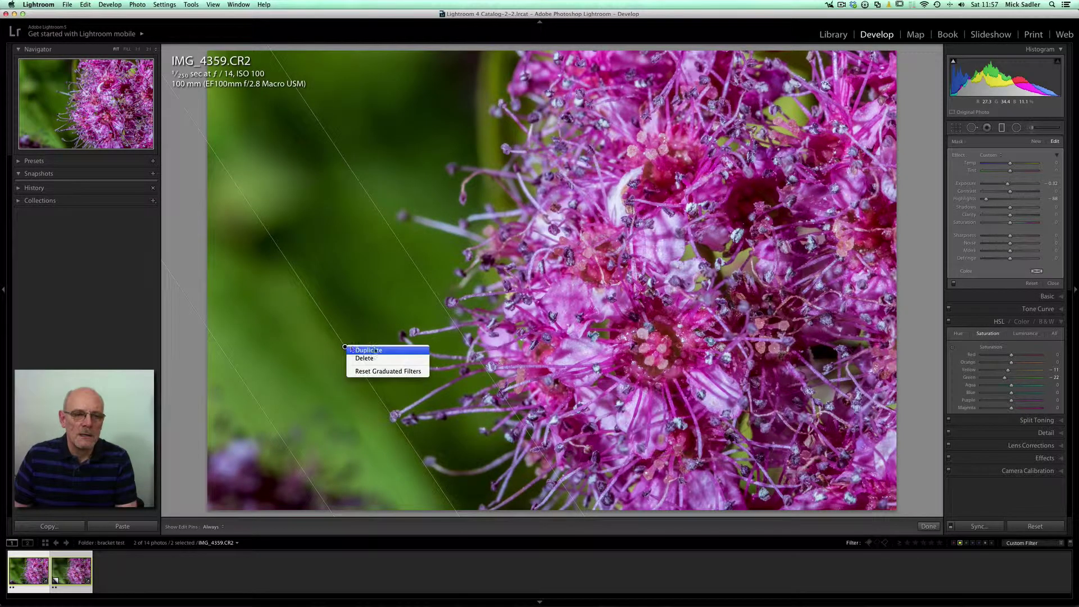
left_click(354, 351)
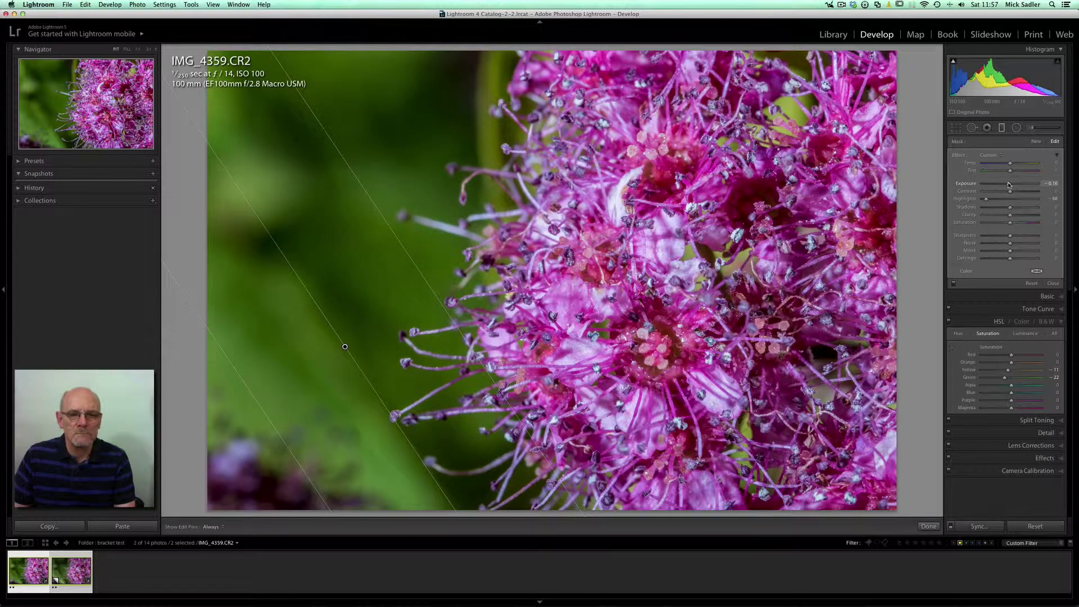
left_click(1054, 283)
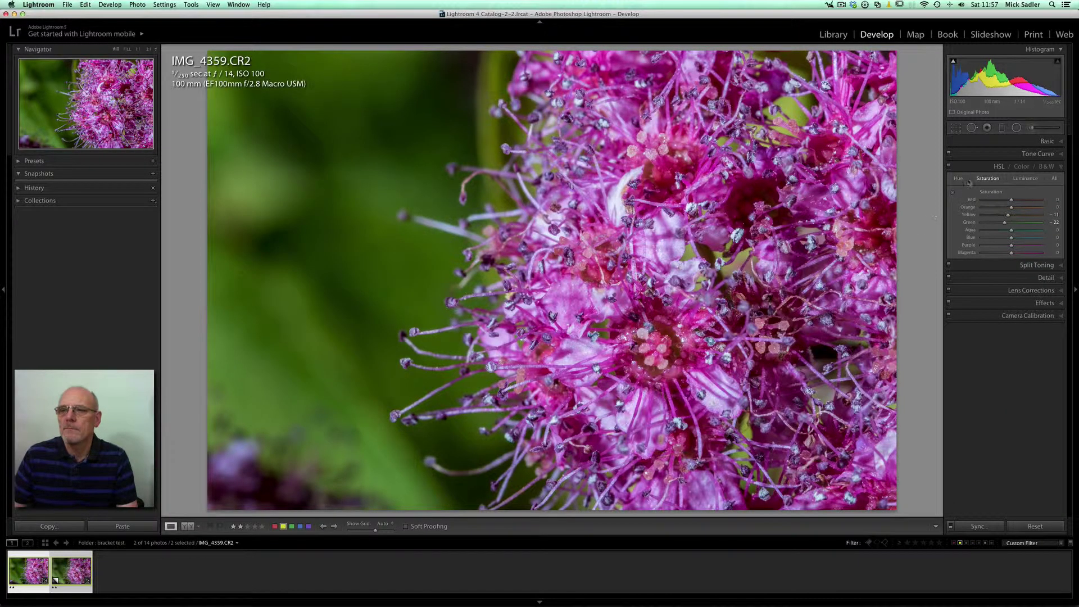
Darken the pale patch in the upper-left background with an inverted-mask radial filter, resetting its effects and setting Exposure to about -0.39
left_click(1017, 128)
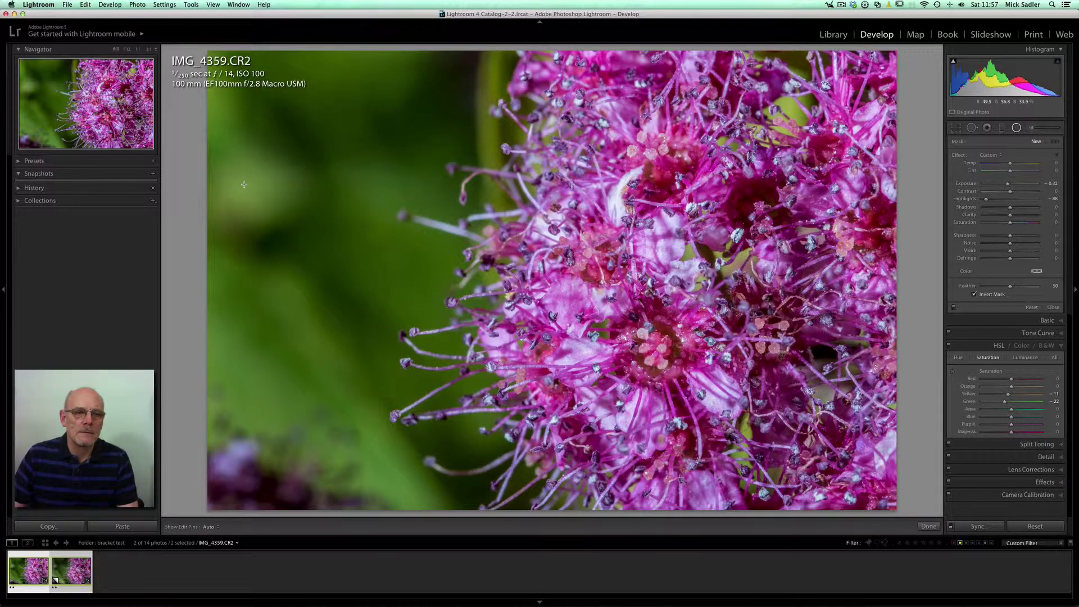
left_click_drag(248, 184, 296, 227)
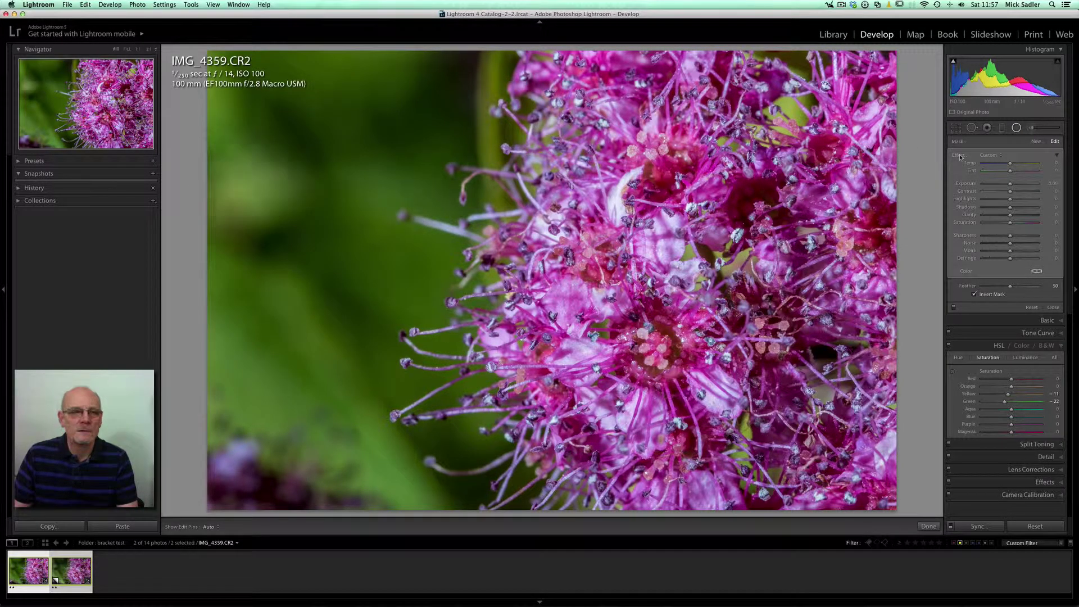
left_click_drag(1010, 183, 1008, 185)
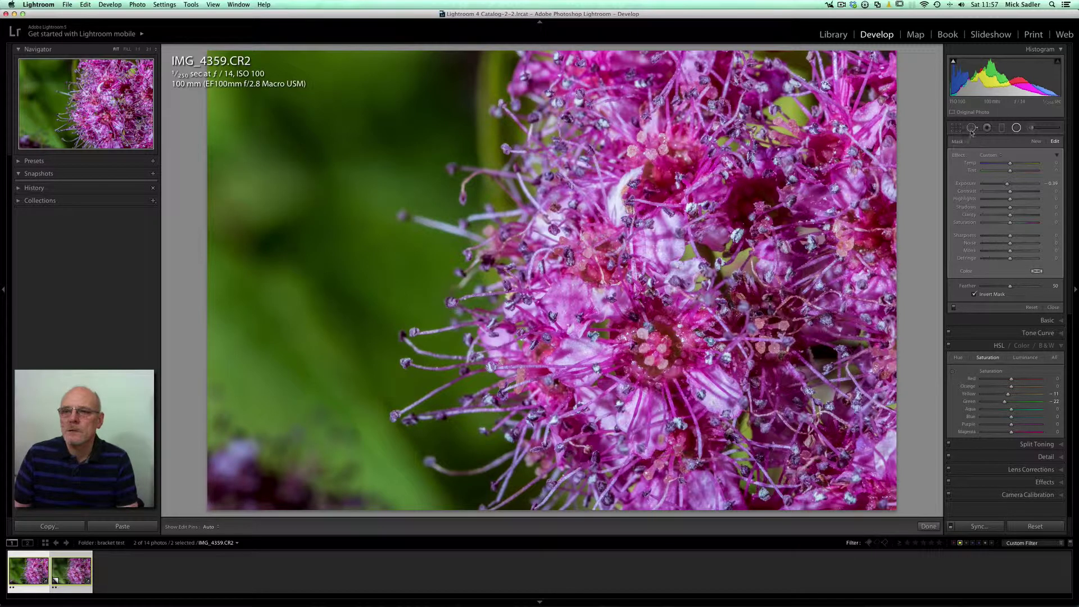
Return to Spot Removal and clone out the spot beside the pale patch in the upper-left background
key("q")
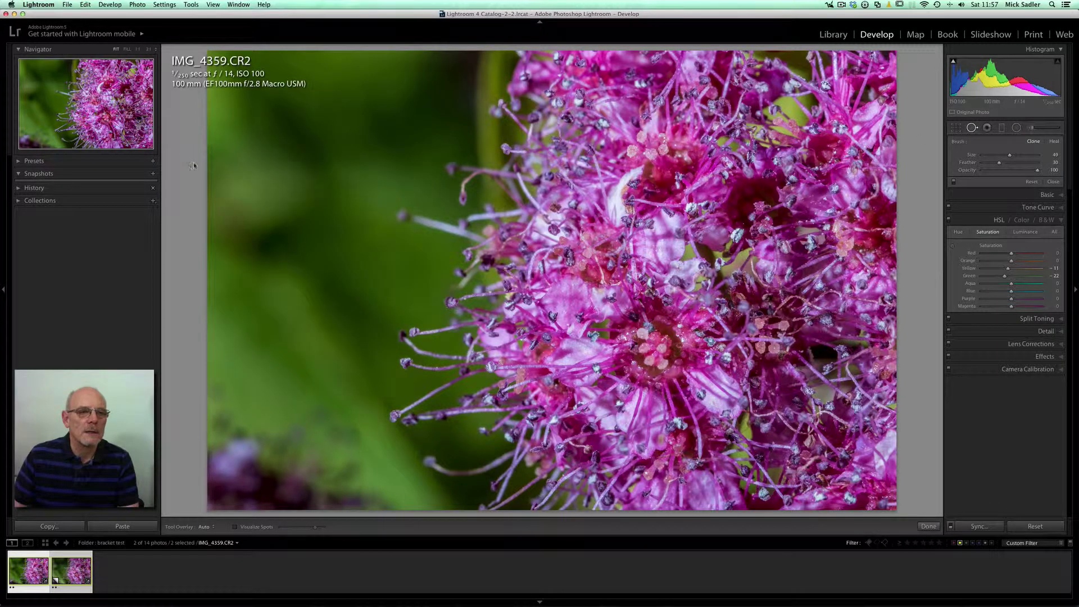
left_click(235, 174)
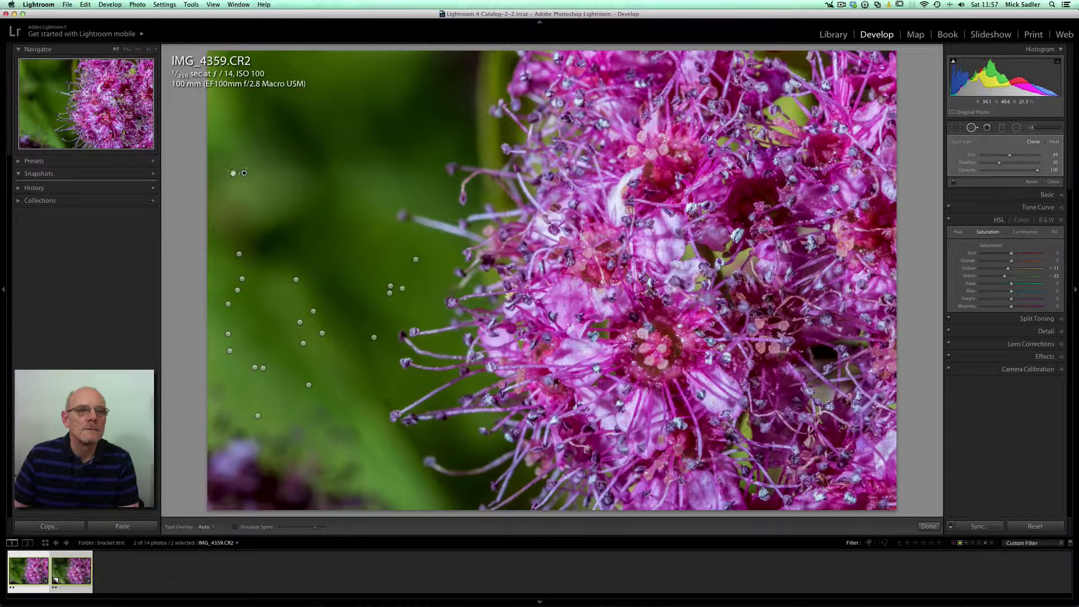
Clone out the two remaining spots near the photo's upper-left corner and close Spot Removal
left_click(216, 106)
left_click(227, 121)
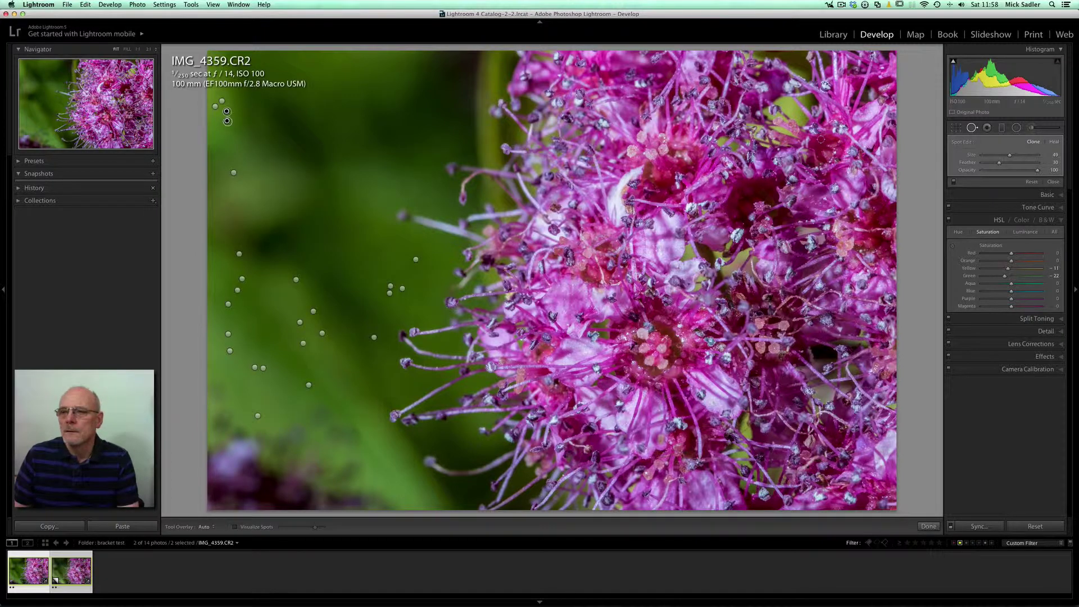
left_click(1052, 182)
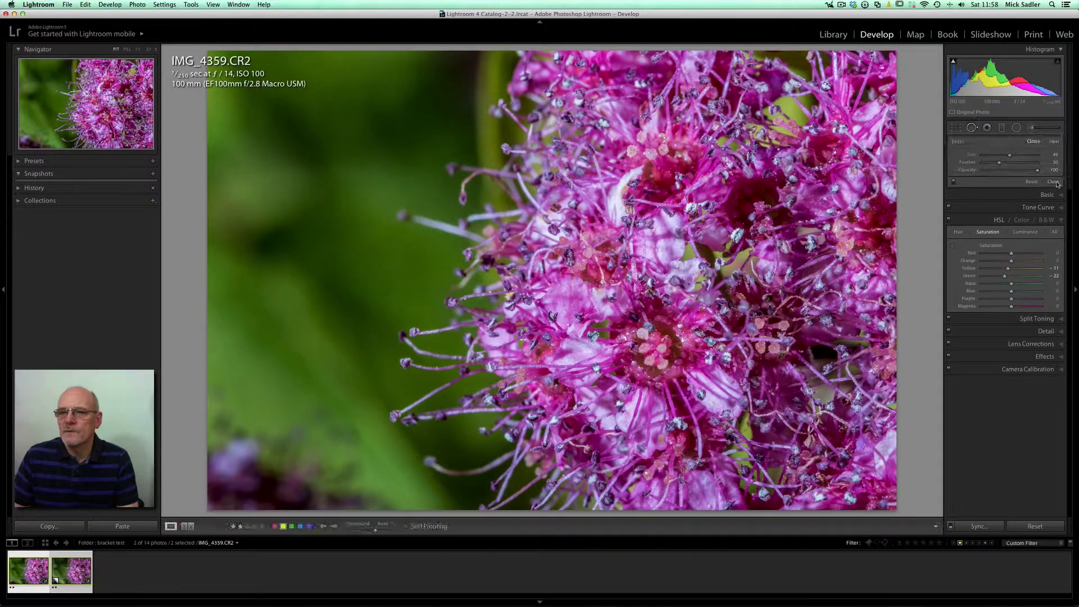
Set up a new Adjustment Brush with a smaller size, Auto Mask on, the selected mask overlay shown and edit pins hidden
left_click(1030, 129)
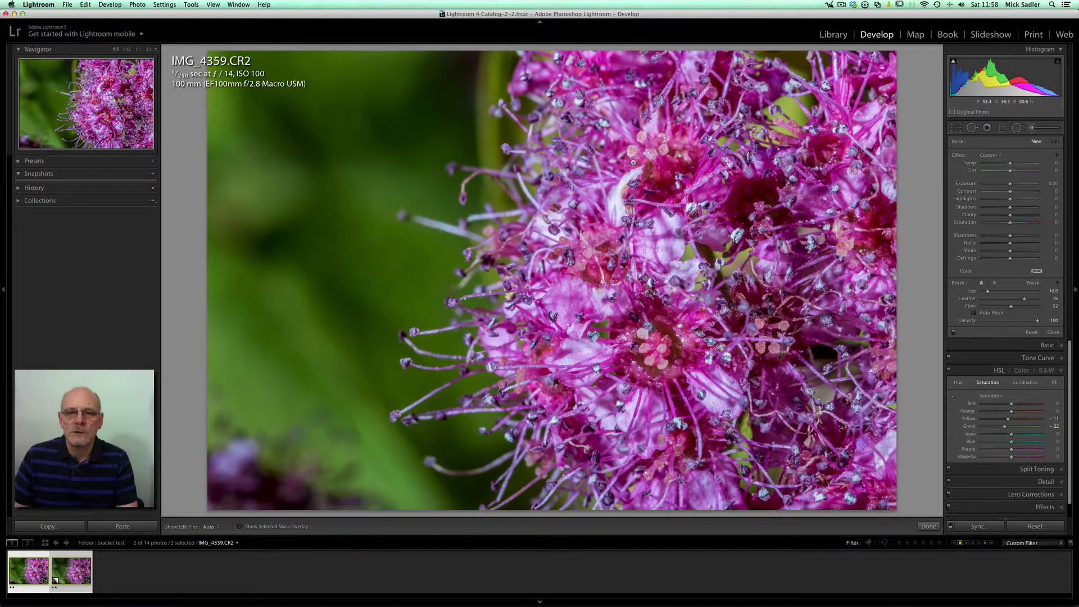
left_click(240, 528)
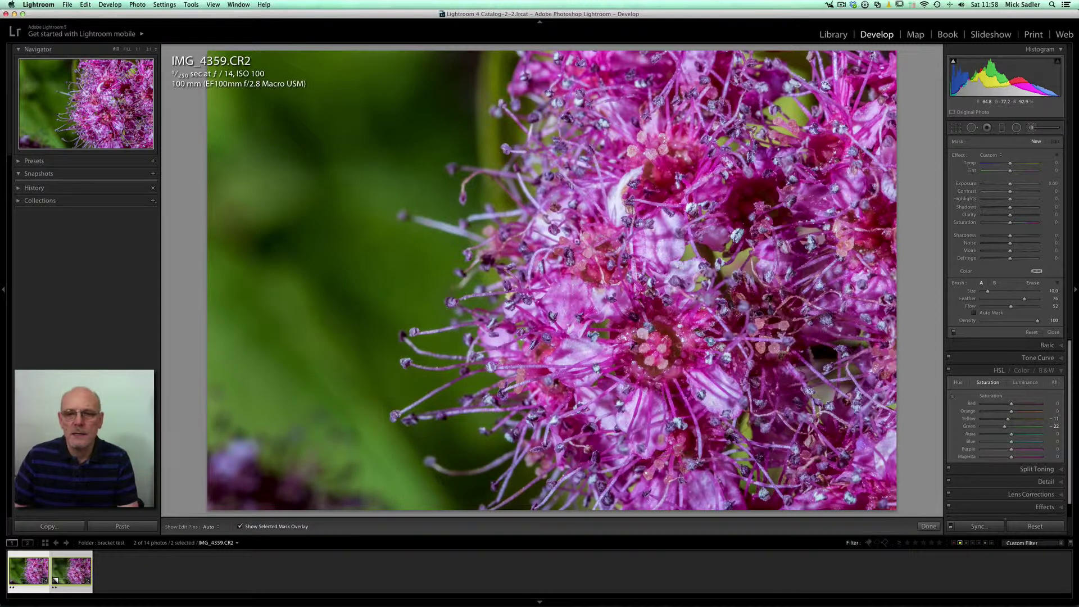
left_click(973, 313)
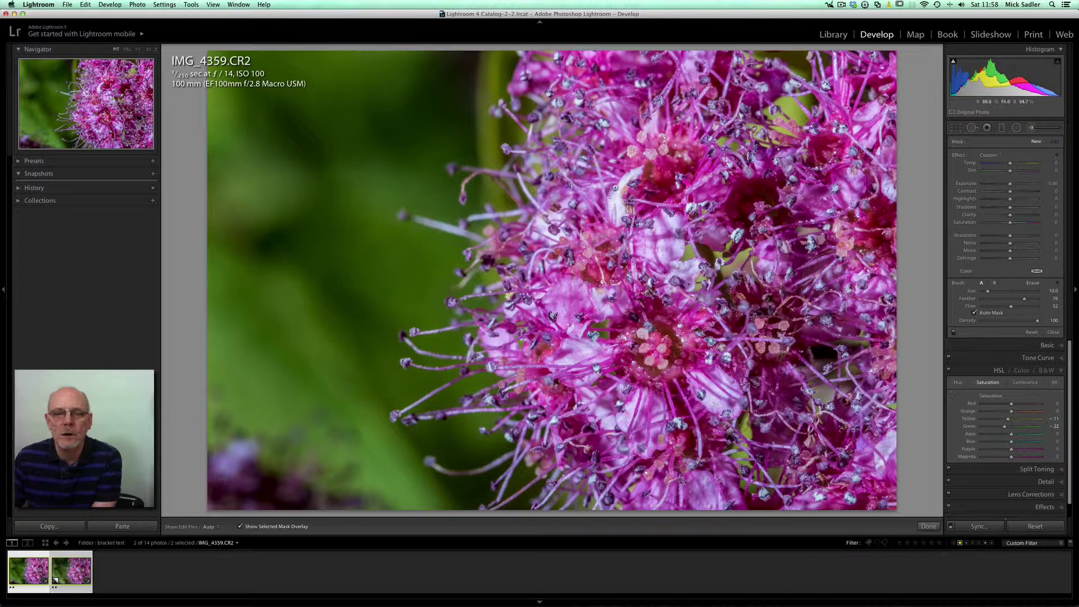
key("bracketleft")
key("bracketleft")
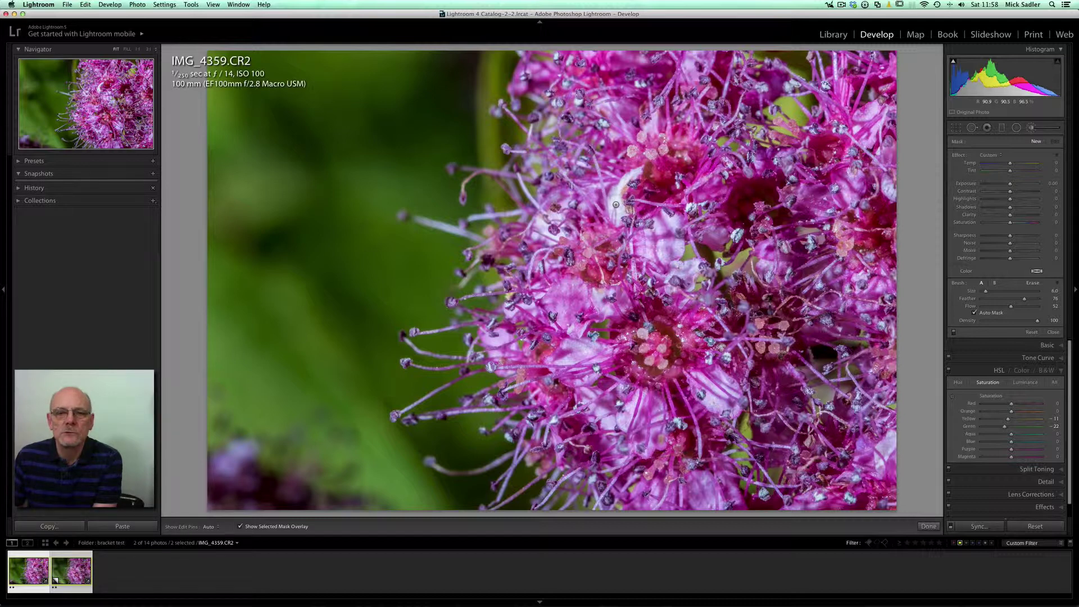
key("h")
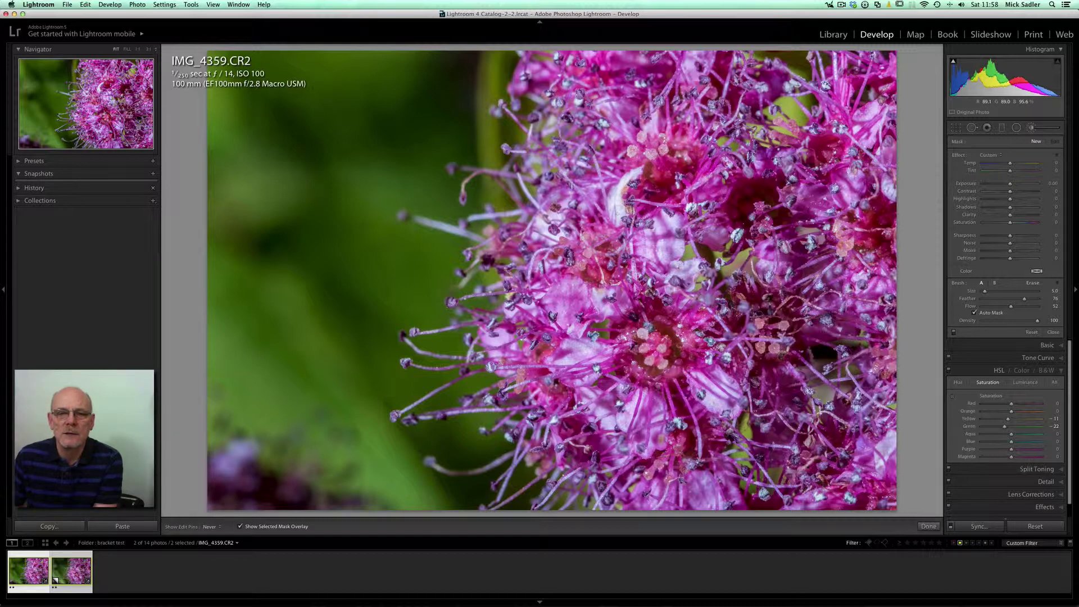
Paint the brush mask over the bright white curved petal near the flower's centre, raising Flow to 72 and then 100, and hide the mask overlay
left_click(618, 211)
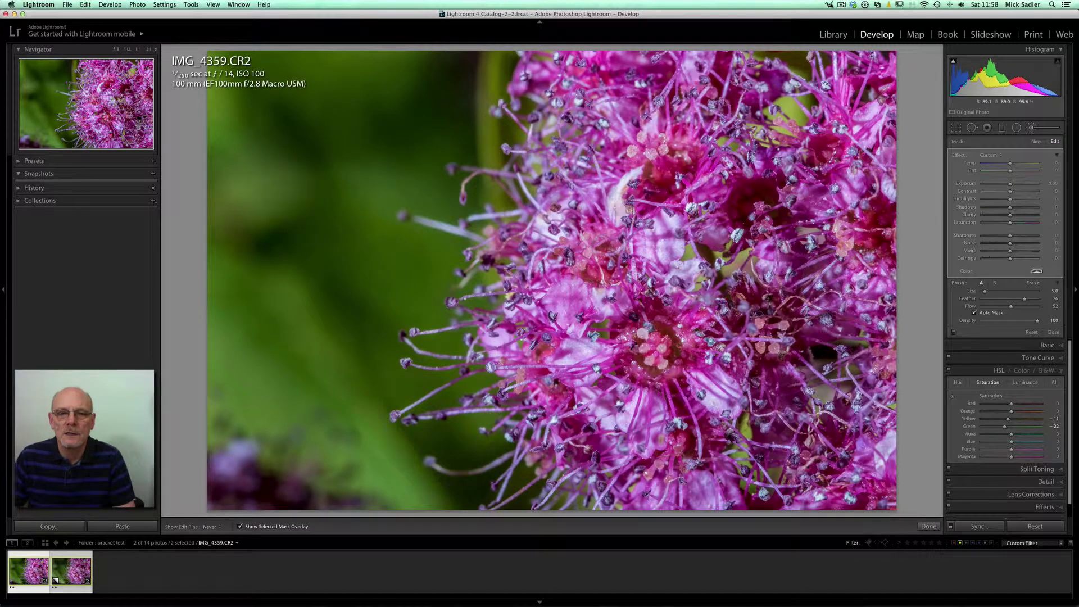
key("h")
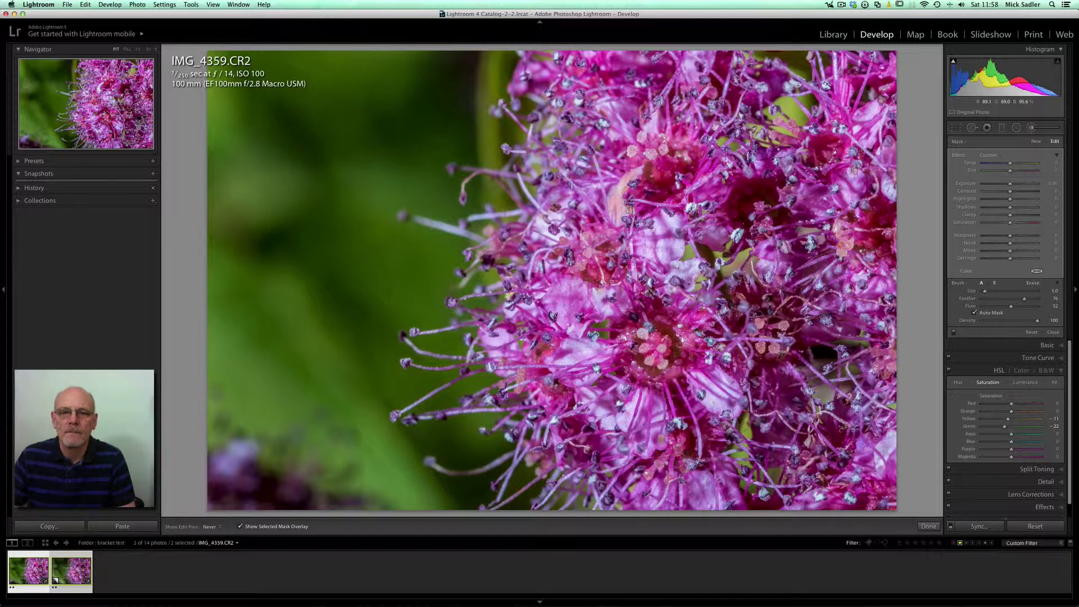
key("h")
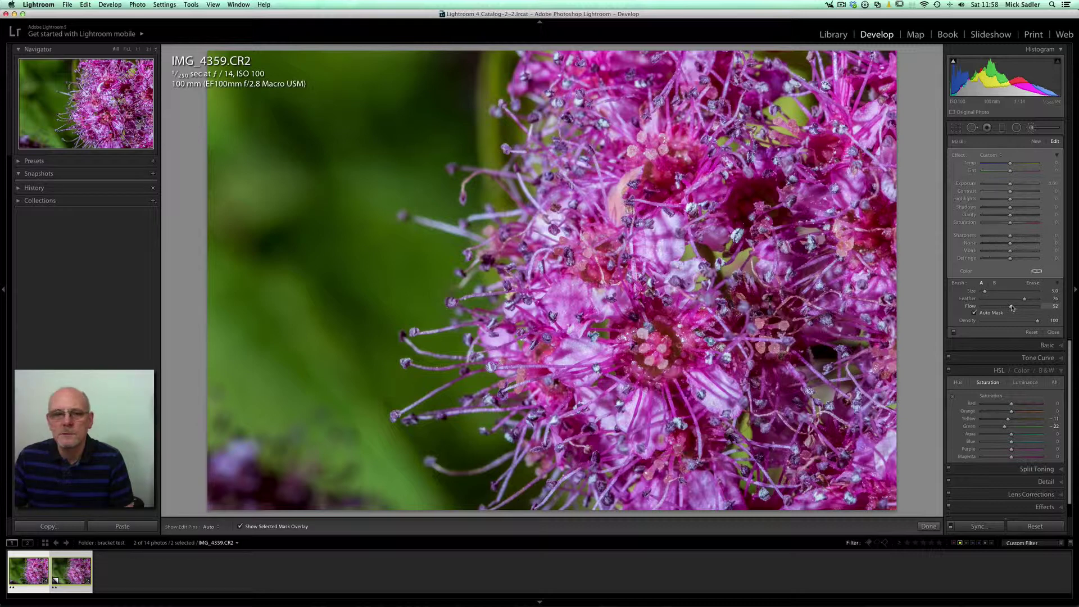
left_click_drag(1012, 308, 1022, 308)
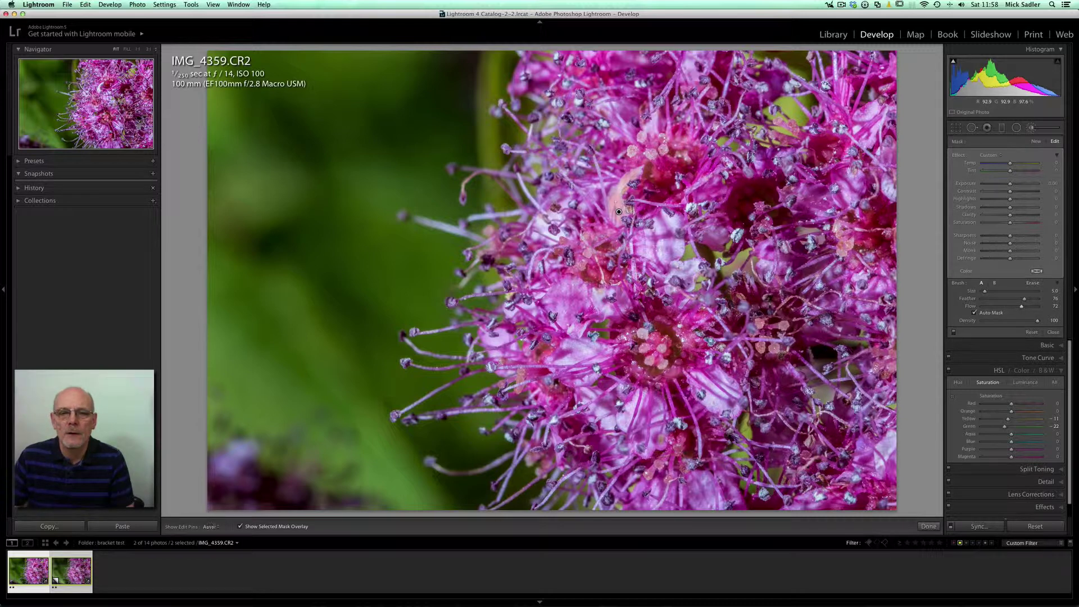
key("h")
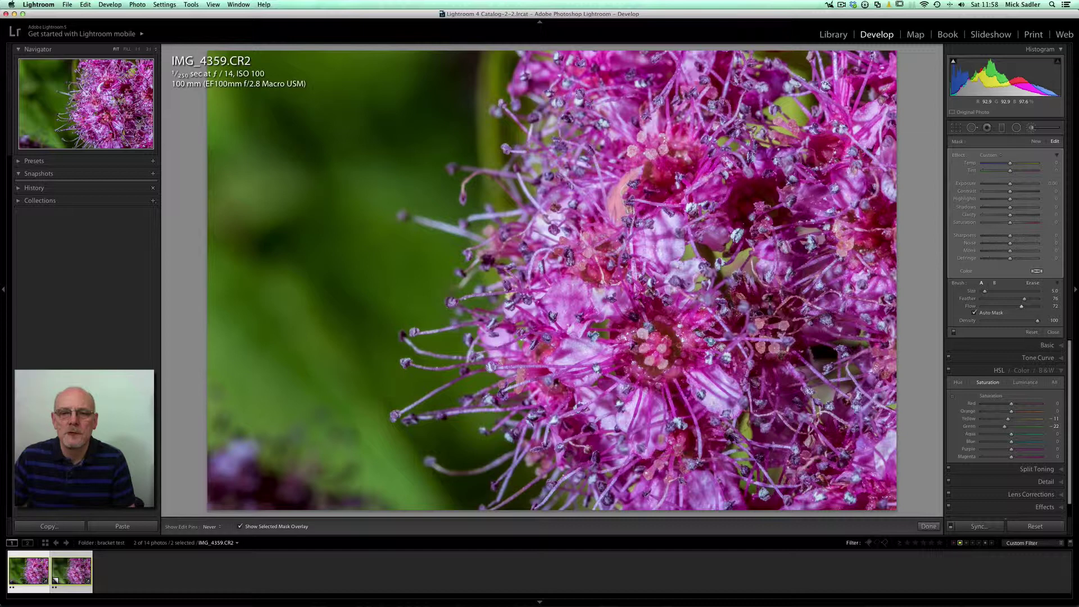
key("h")
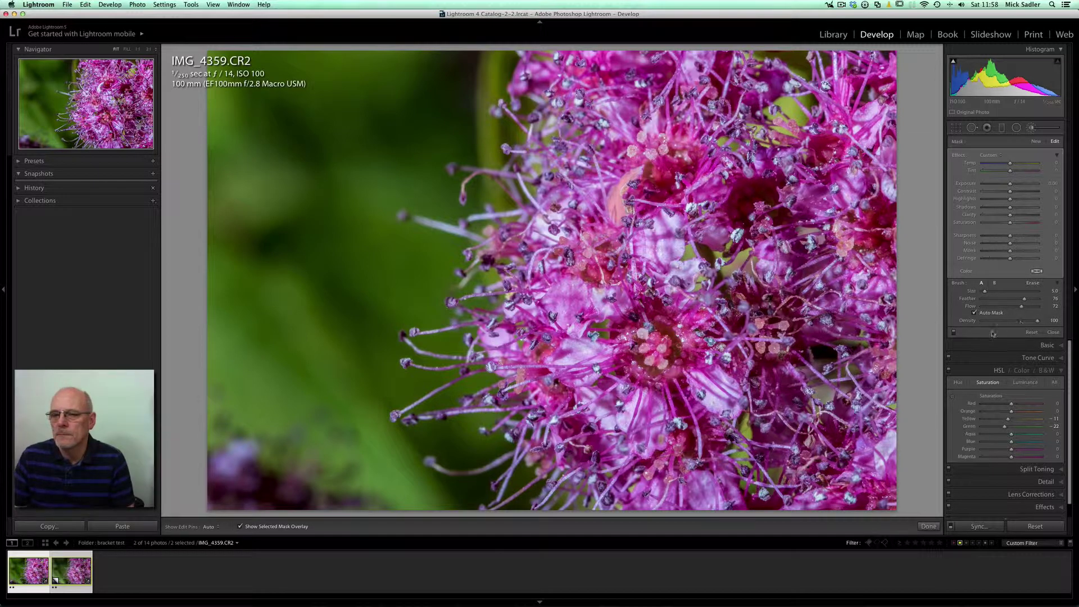
left_click_drag(1021, 306, 1038, 306)
key("h")
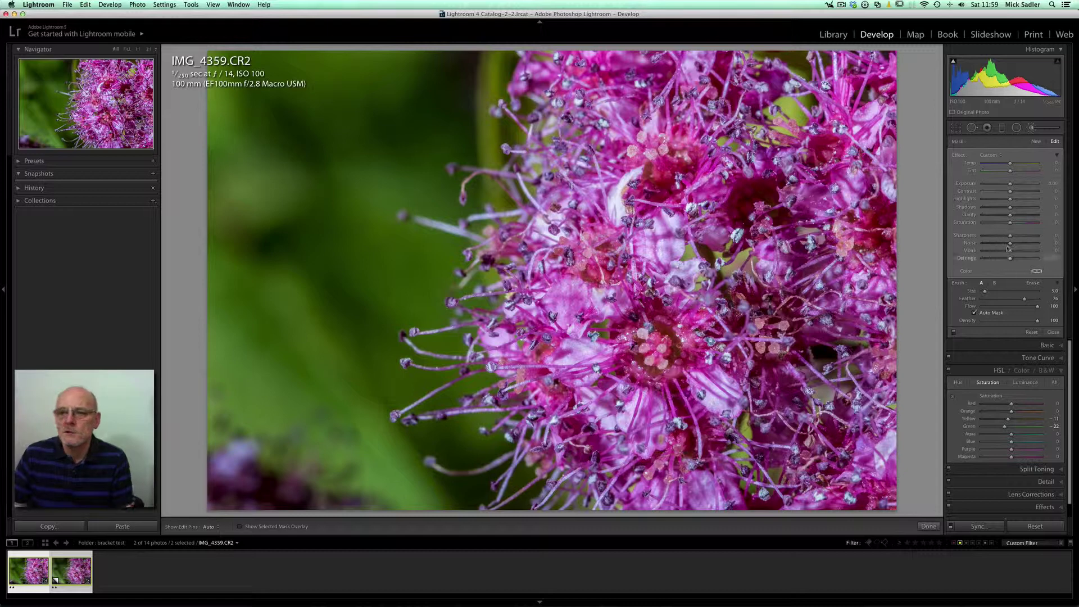
Tone down the masked white petal with Highlights -100 and Exposure about -0.26, comparing with the brush effect off, and close the brush
left_click_drag(1010, 200, 1006, 202)
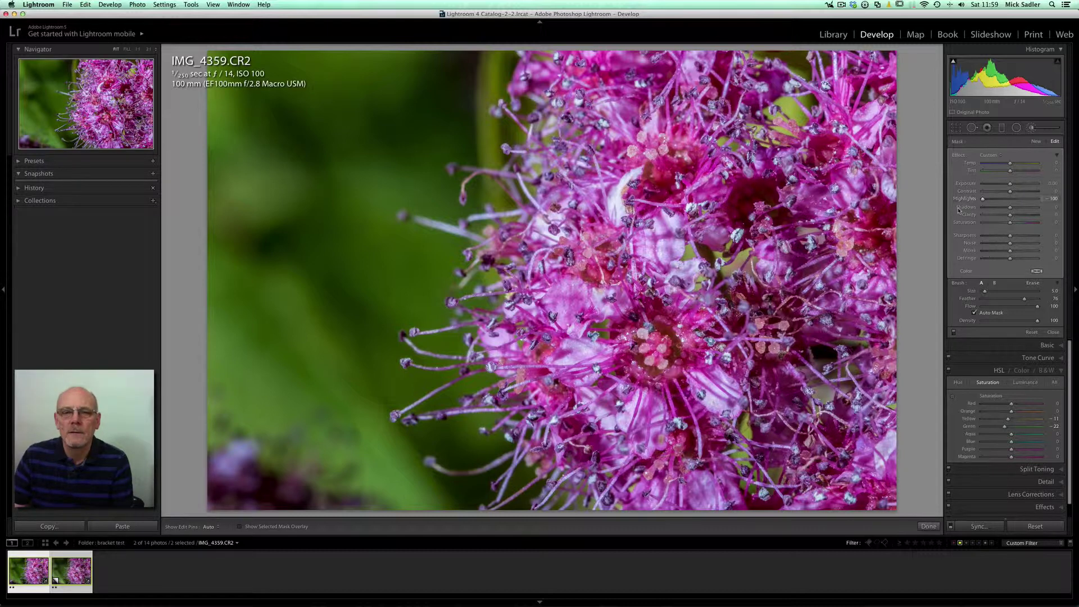
left_click_drag(1010, 184, 1007, 186)
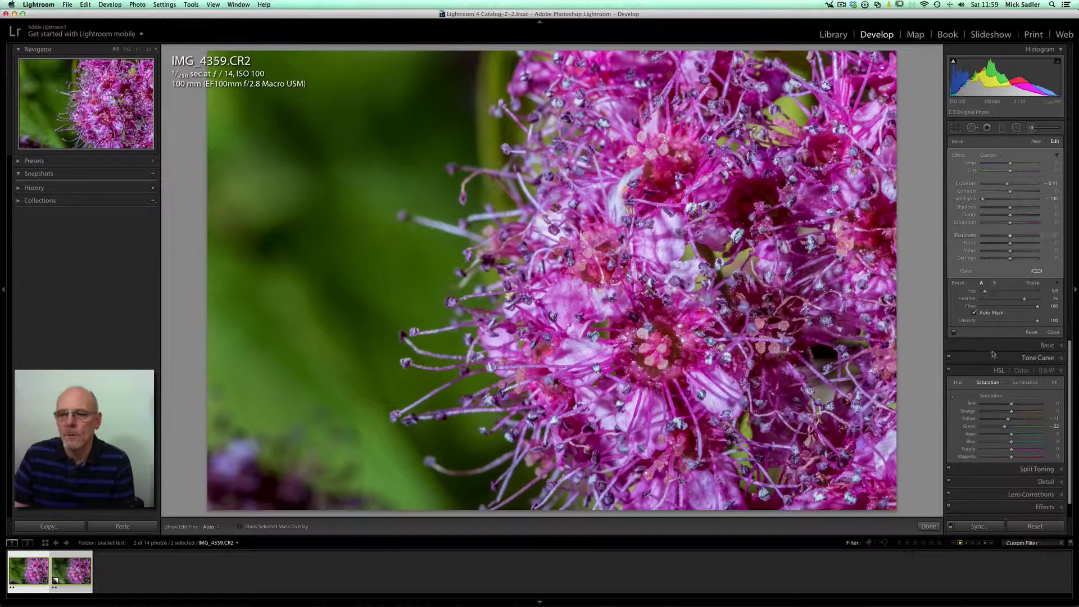
left_click(953, 333)
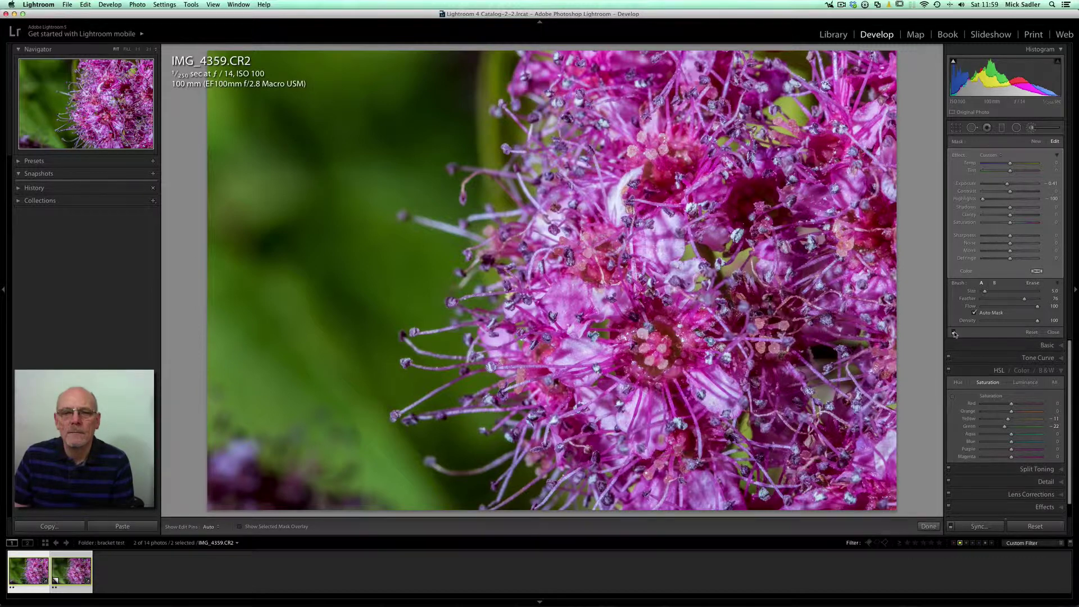
left_click(954, 333)
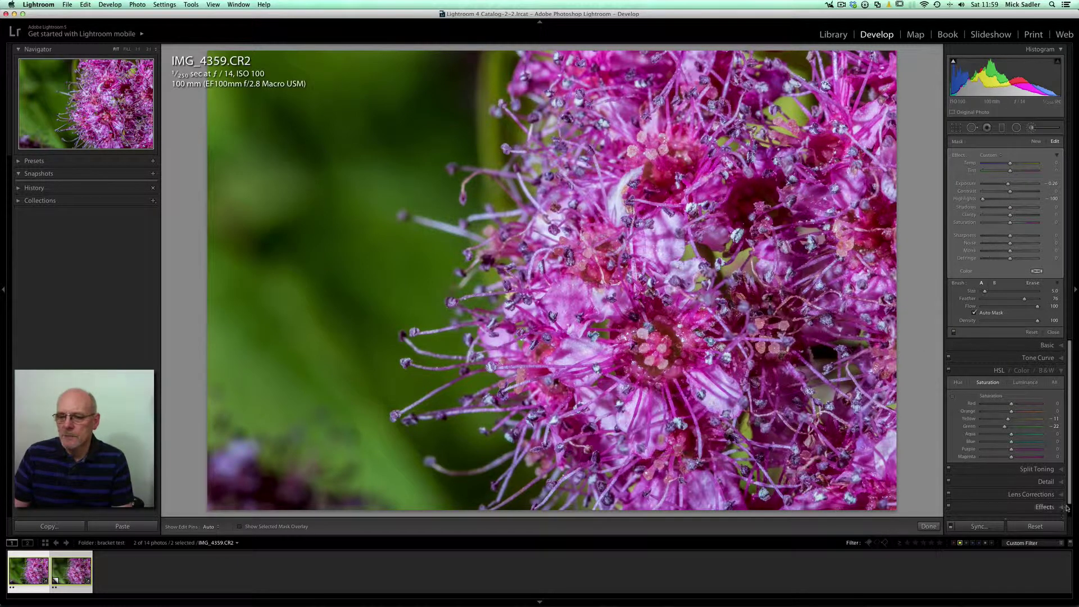
left_click(1053, 333)
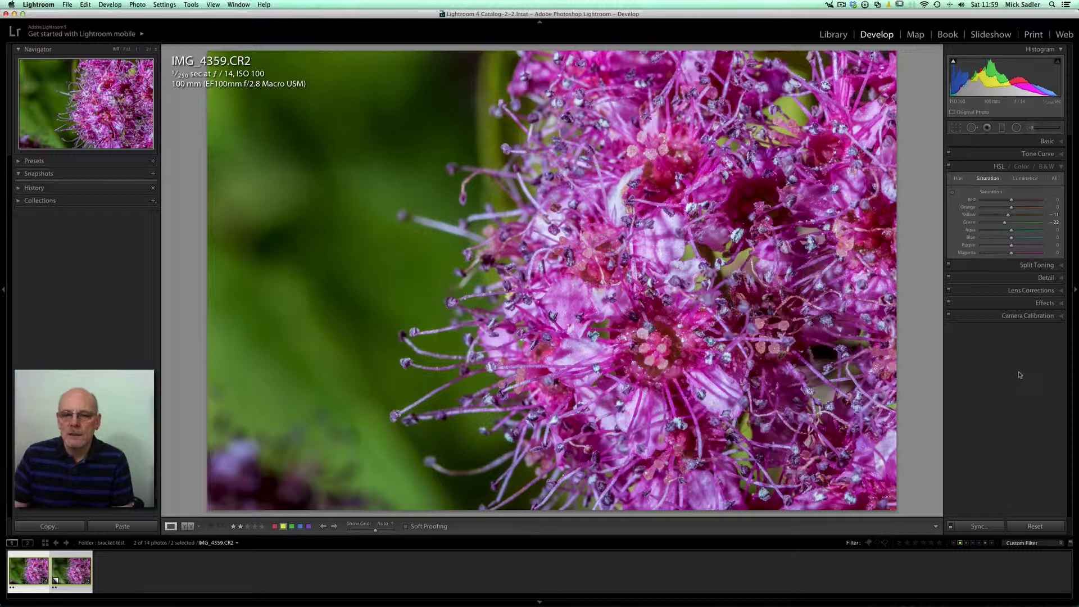
Add a Highlight Priority post-crop vignette with Amount -18, Midpoint 64 and Feather about 71
left_click(1045, 304)
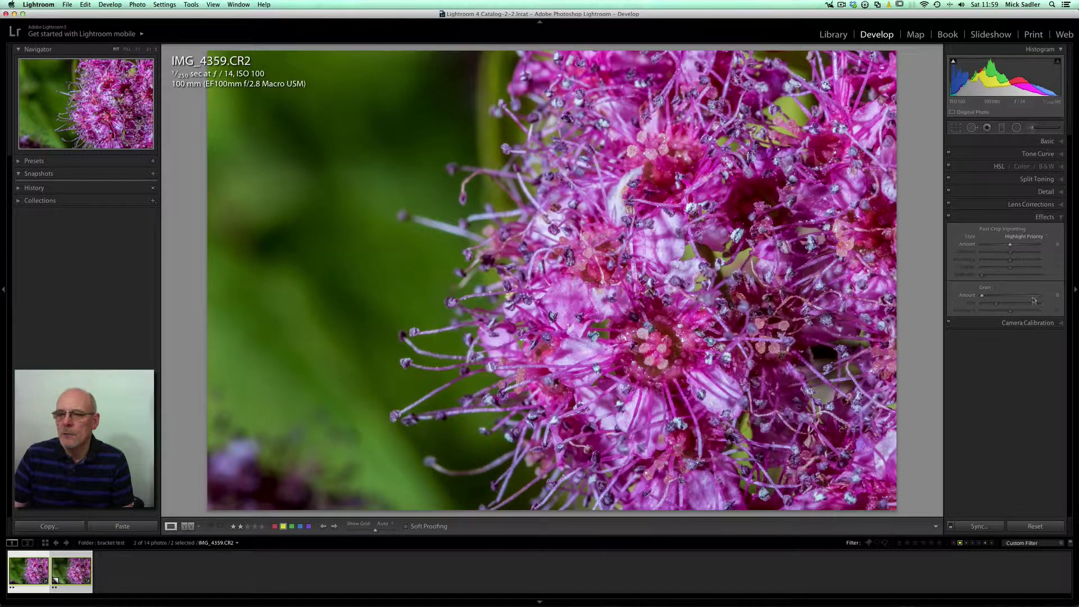
mouse_move(1009, 246)
left_mouse_down()
mouse_move(995, 246)
mouse_move(1005, 247)
left_mouse_up()
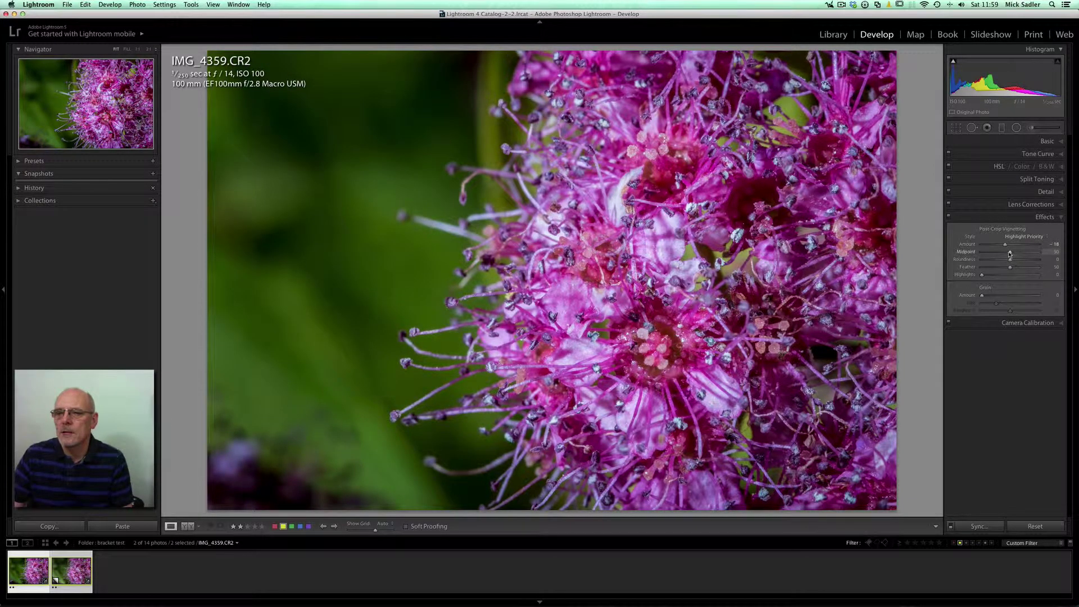
left_click_drag(1010, 253, 1021, 271)
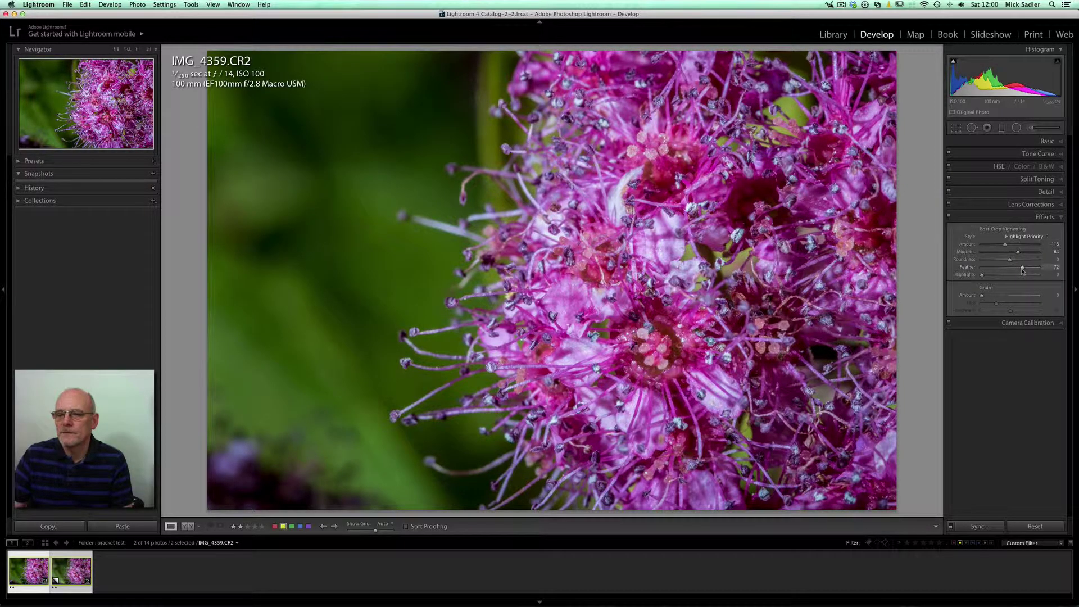
Compare the photo with and without the vignette effect, and against its unedited Before view
left_click(948, 217)
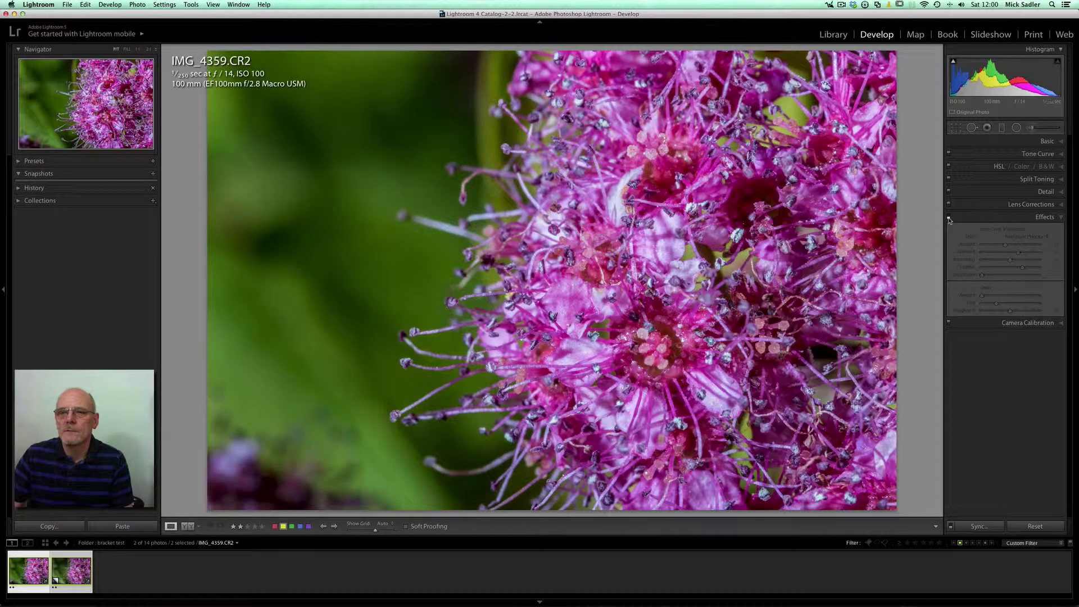
left_click(949, 218)
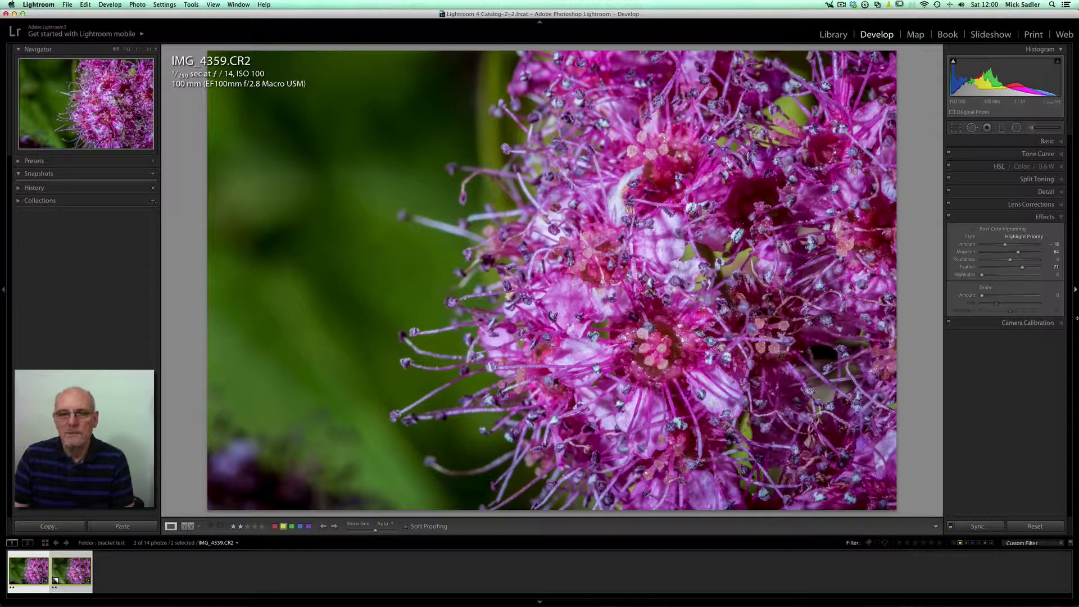
key("backslash")
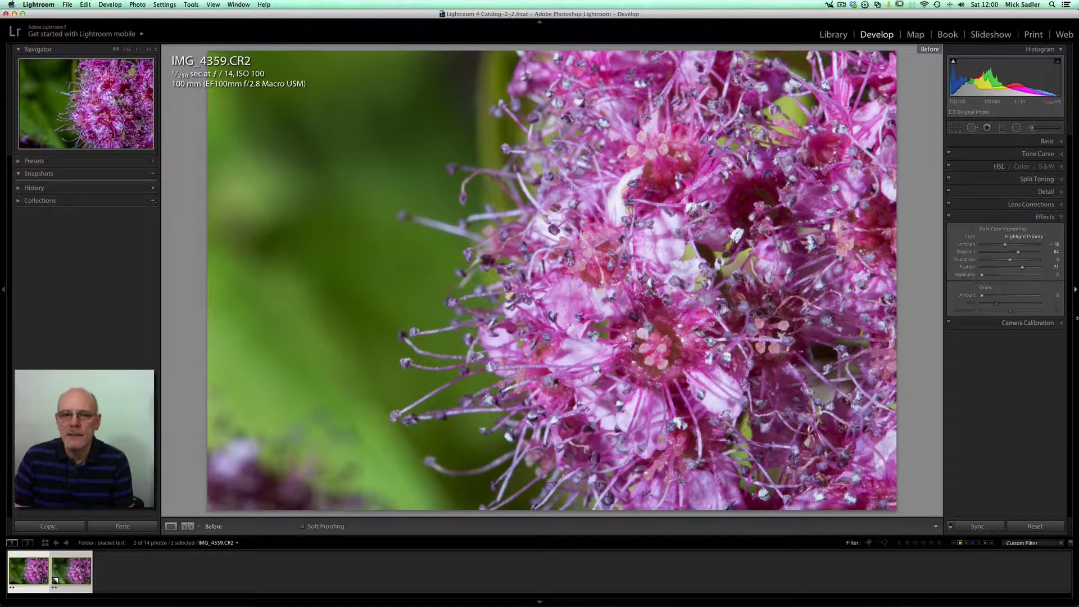
key("backslash")
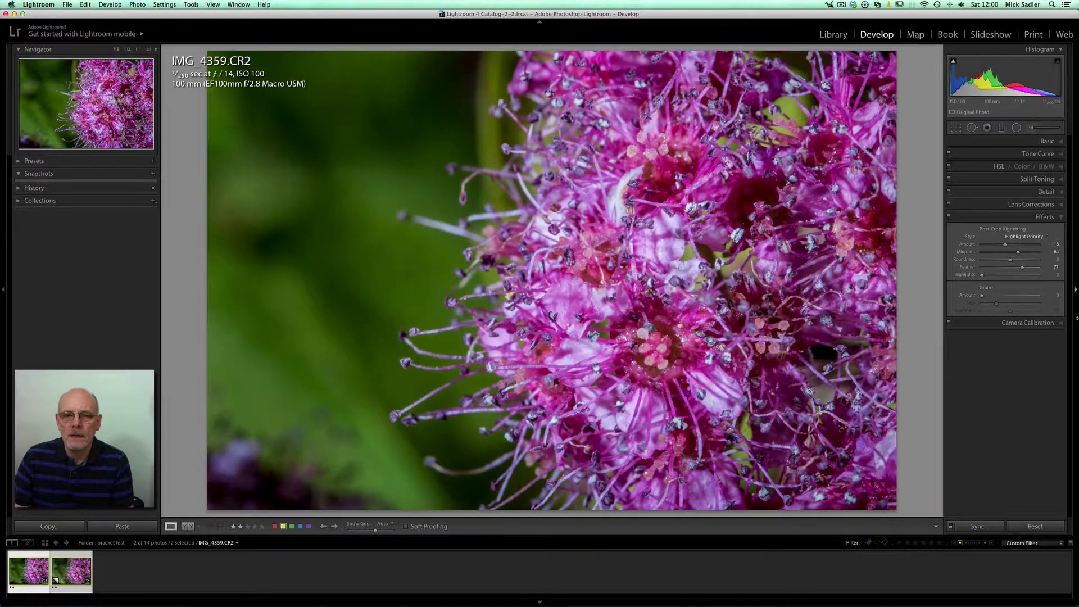